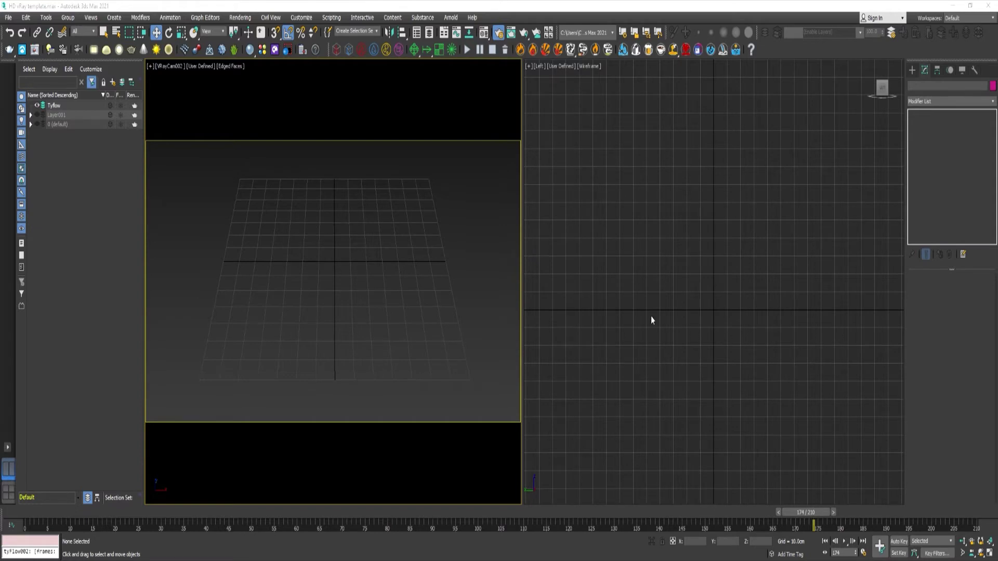
# Draw a plane across the viewport floor and apply the red FX material (Material #1) to it
pyautogui.click(114, 17)
pyautogui.moveTo(121, 38)
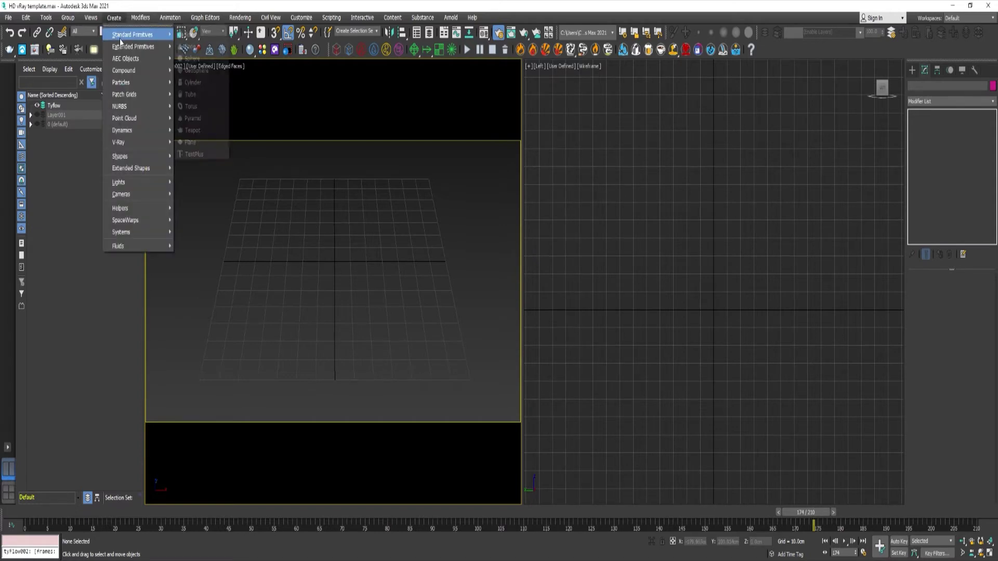
pyautogui.click(191, 142)
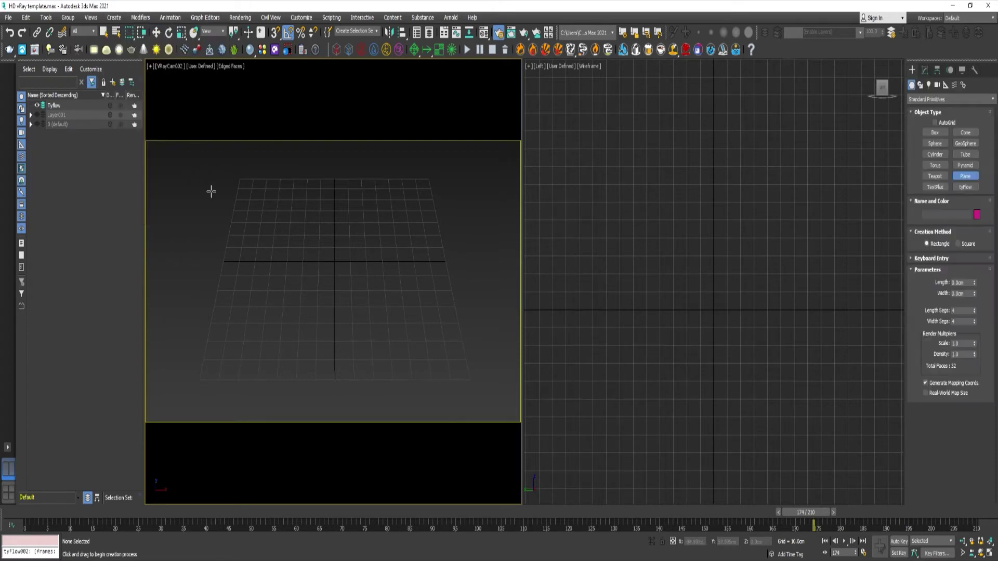
pyautogui.moveTo(211, 190); pyautogui.dragTo(490, 344)
pyautogui.press('w')
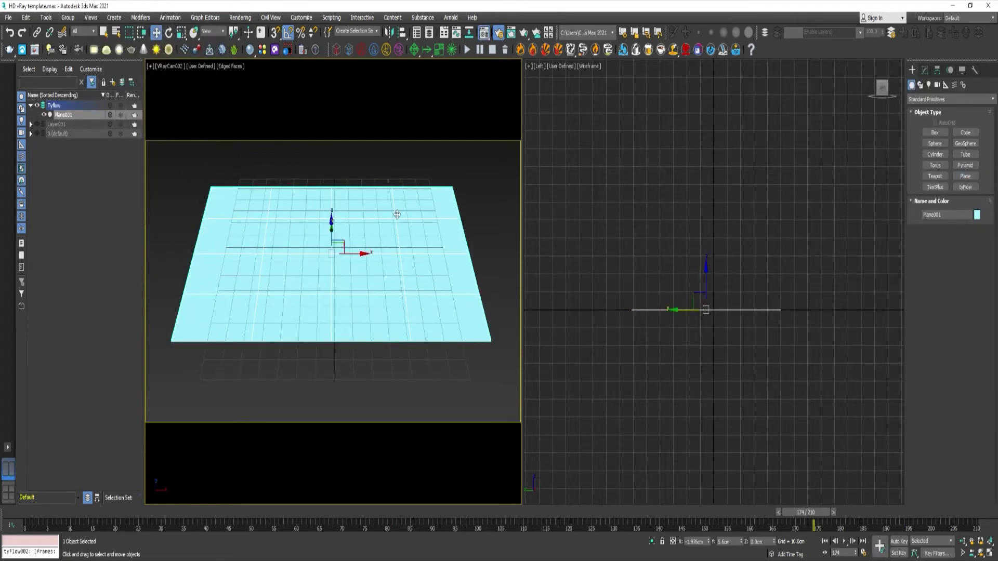
pyautogui.press('m')
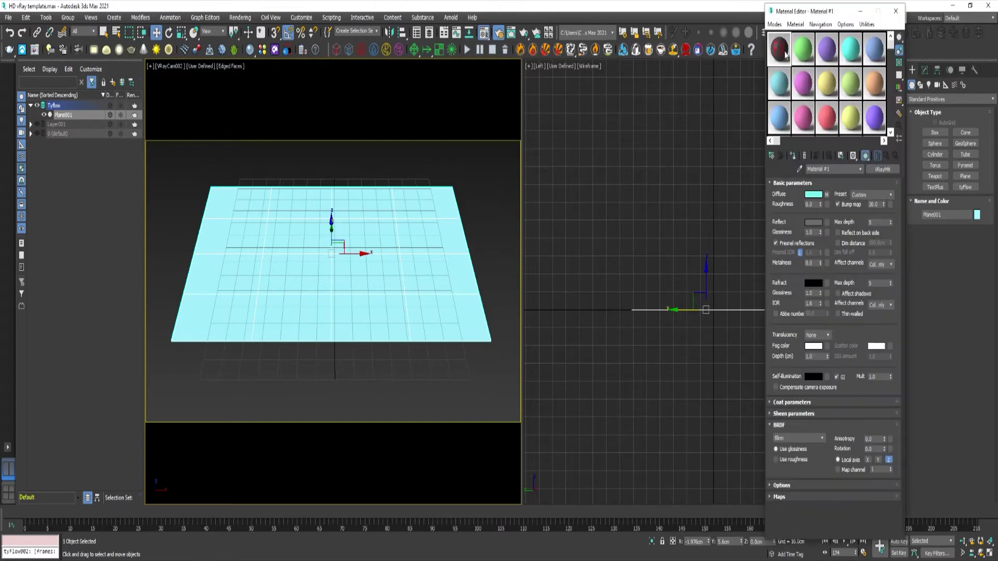
pyautogui.moveTo(779, 59); pyautogui.dragTo(362, 223)
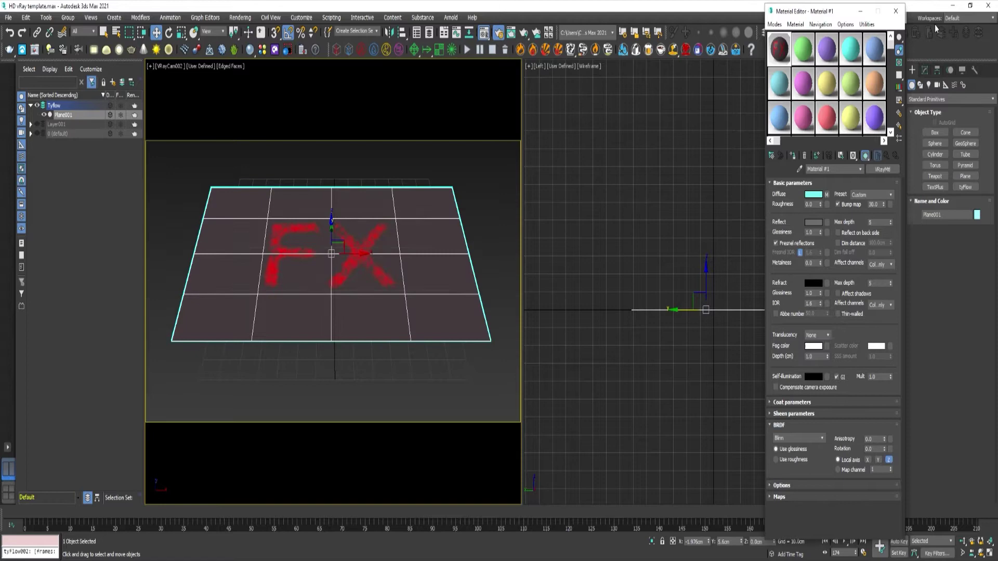
# Add a UVW Map modifier to the plane and scale its gizmo down to shrink the FX texture
pyautogui.click(896, 11)
pyautogui.click(925, 70)
pyautogui.click(951, 100)
pyautogui.moveTo(995, 156); pyautogui.dragTo(995, 431)
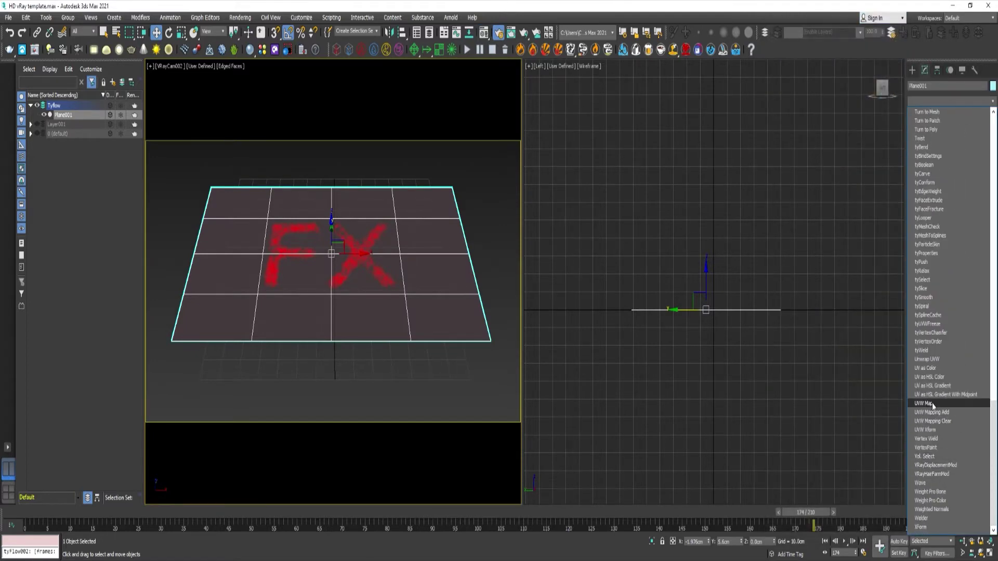
pyautogui.click(925, 403)
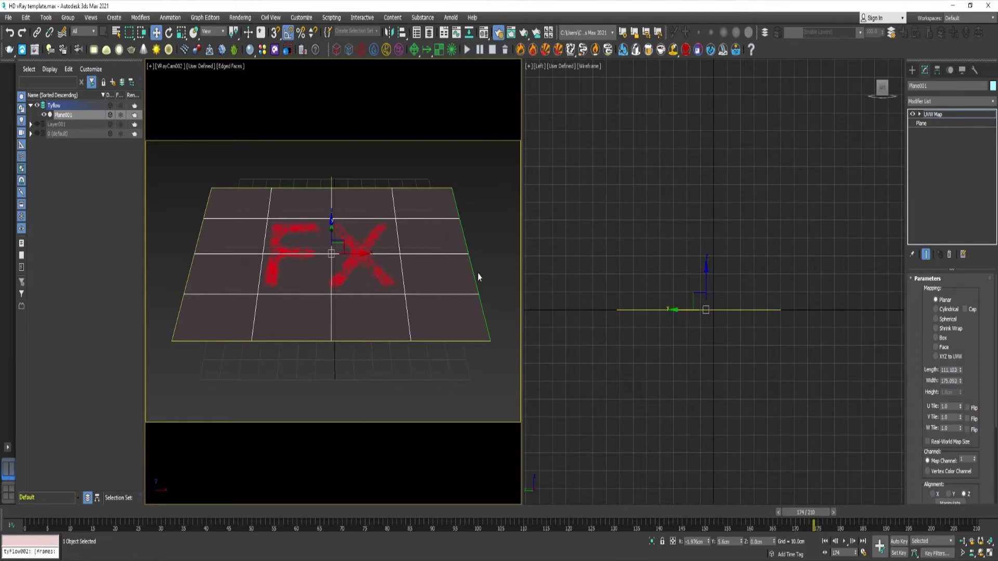
pyautogui.press('r')
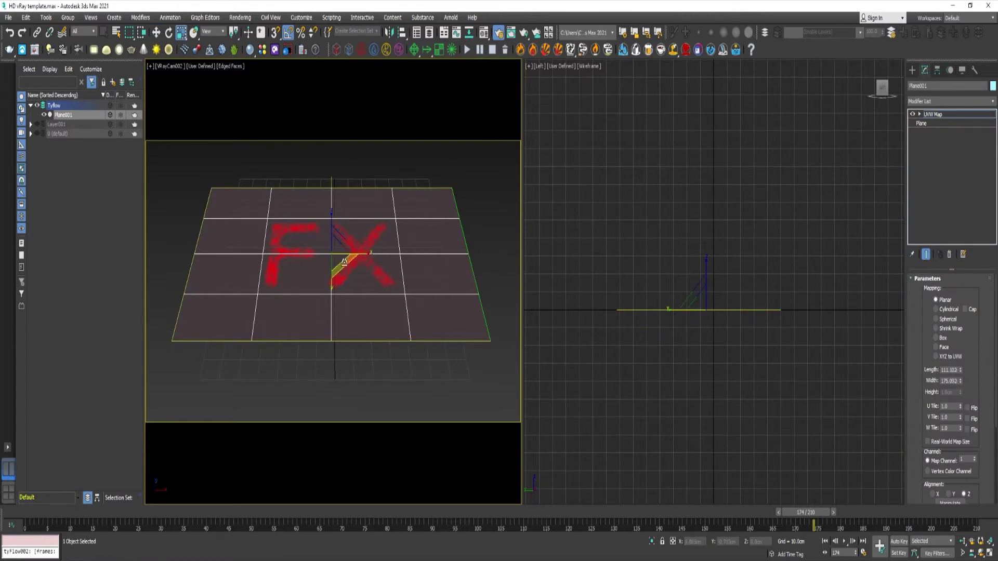
pyautogui.moveTo(344, 262); pyautogui.dragTo(335, 246)
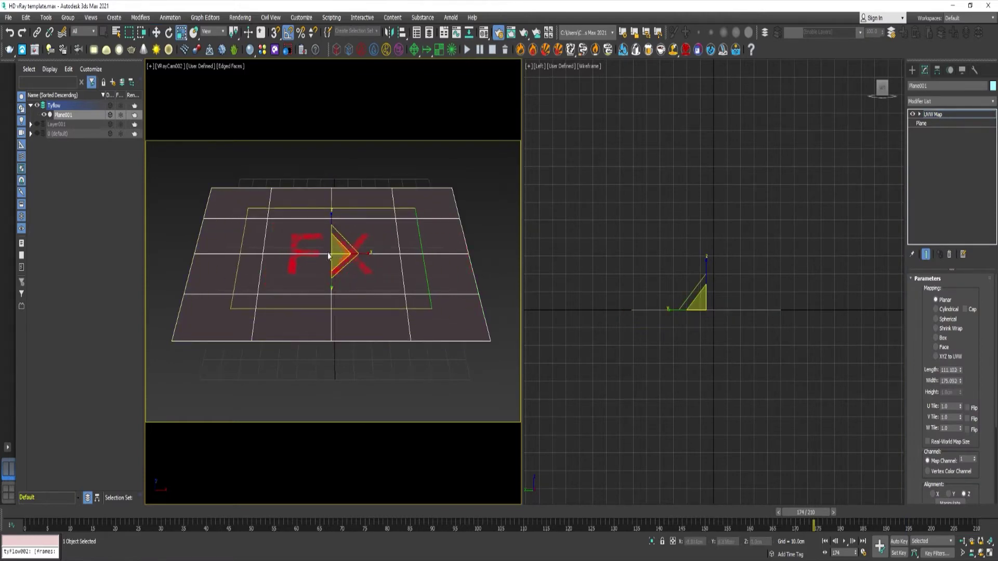
# Place a tyIcon helper, tyIcon001, beside the FX plane's upper-left corner
pyautogui.click(913, 72)
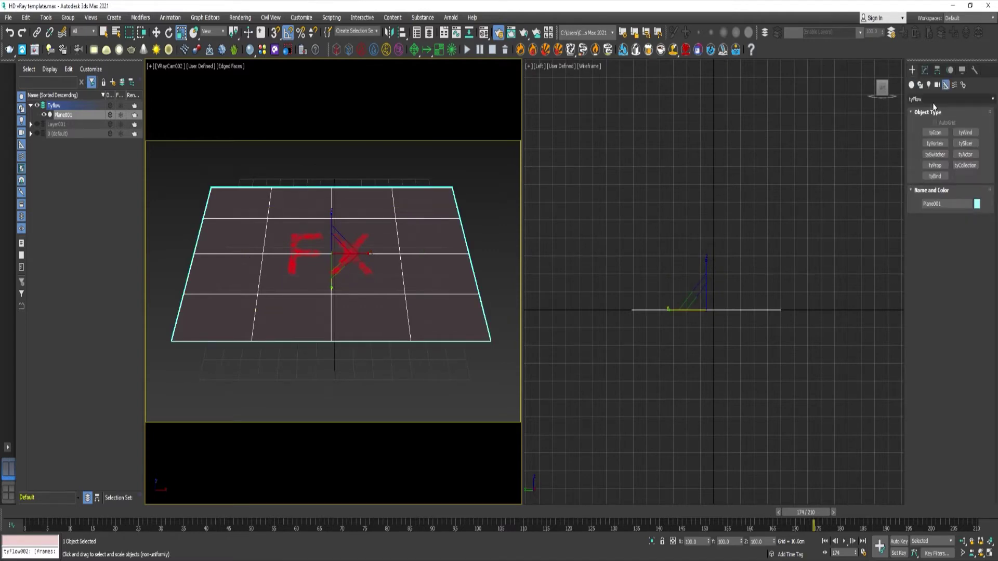
pyautogui.click(931, 99)
pyautogui.click(933, 100)
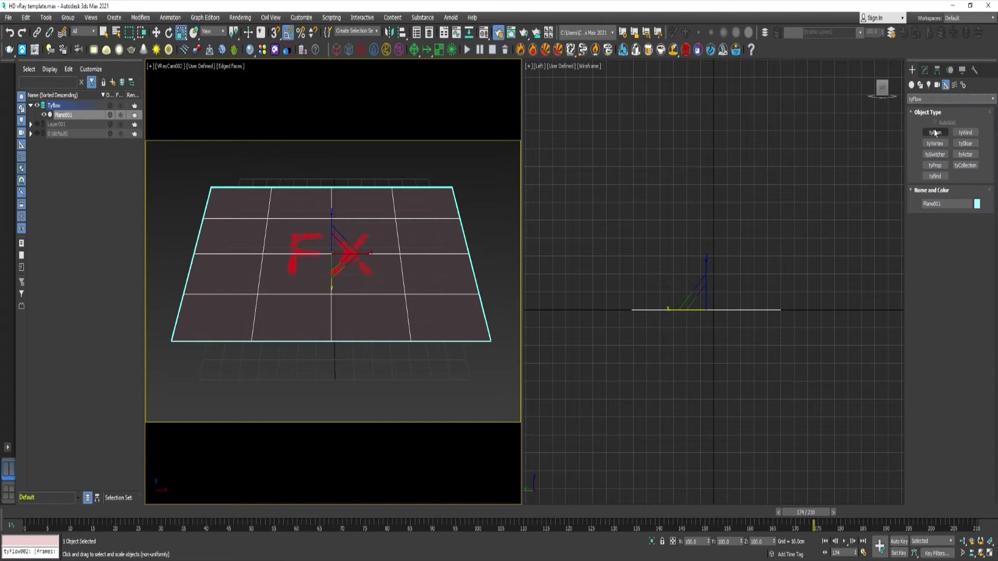
pyautogui.click(935, 134)
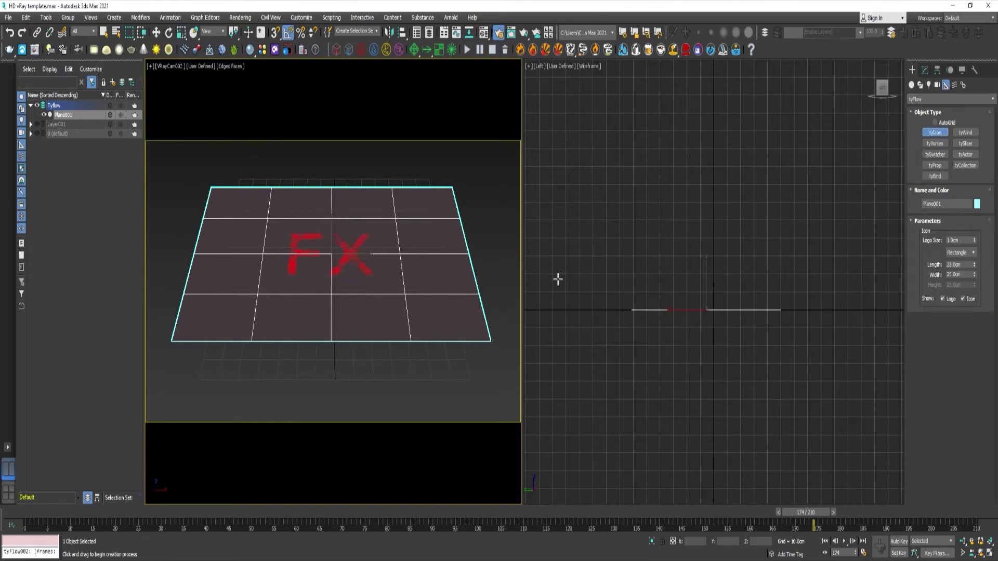
pyautogui.press('w')
pyautogui.moveTo(174, 191); pyautogui.dragTo(217, 208)
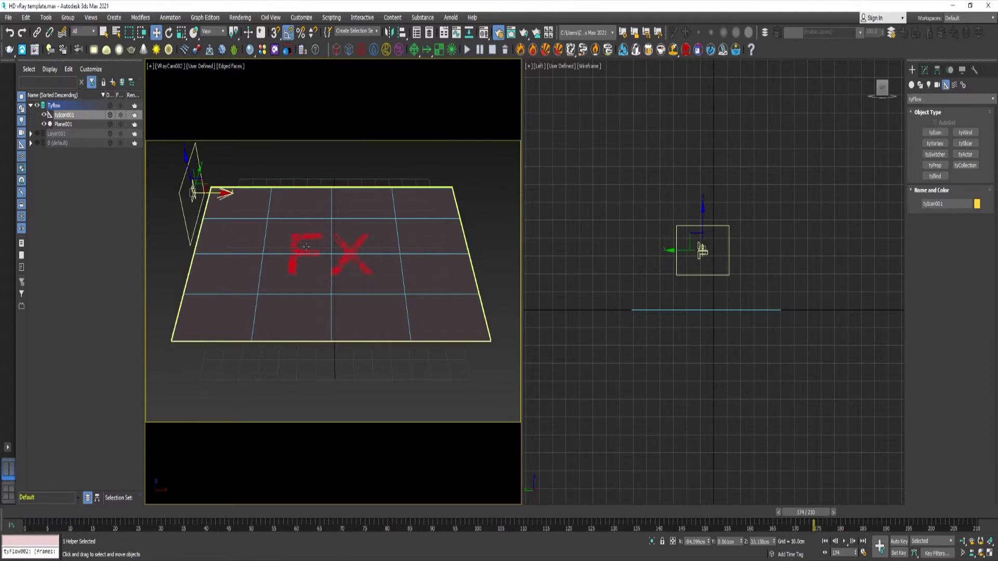
pyautogui.click(911, 86)
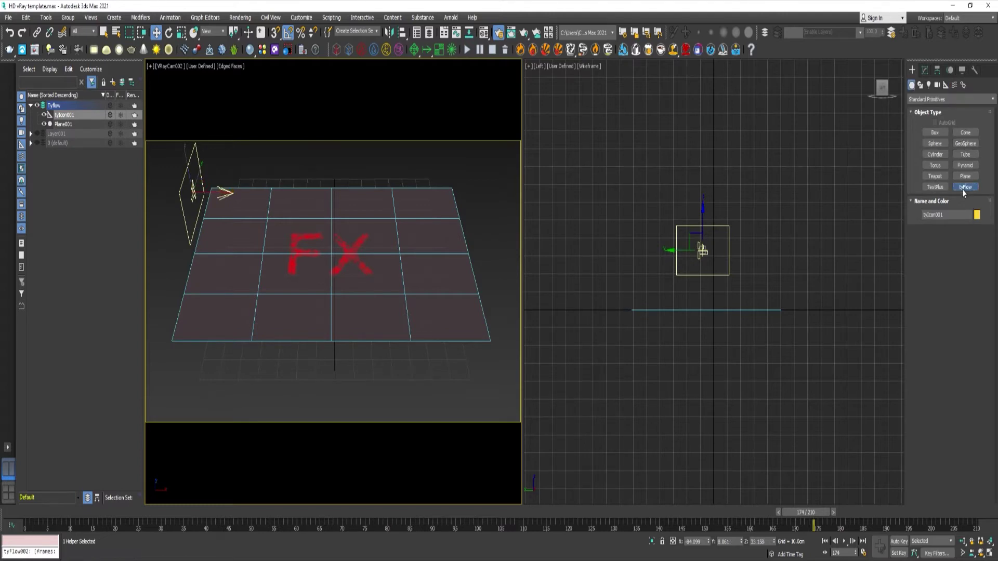
# Place tyFlow001 on the FX plane and enable CUDA in its PhysX settings
pyautogui.click(966, 187)
pyautogui.click(426, 261)
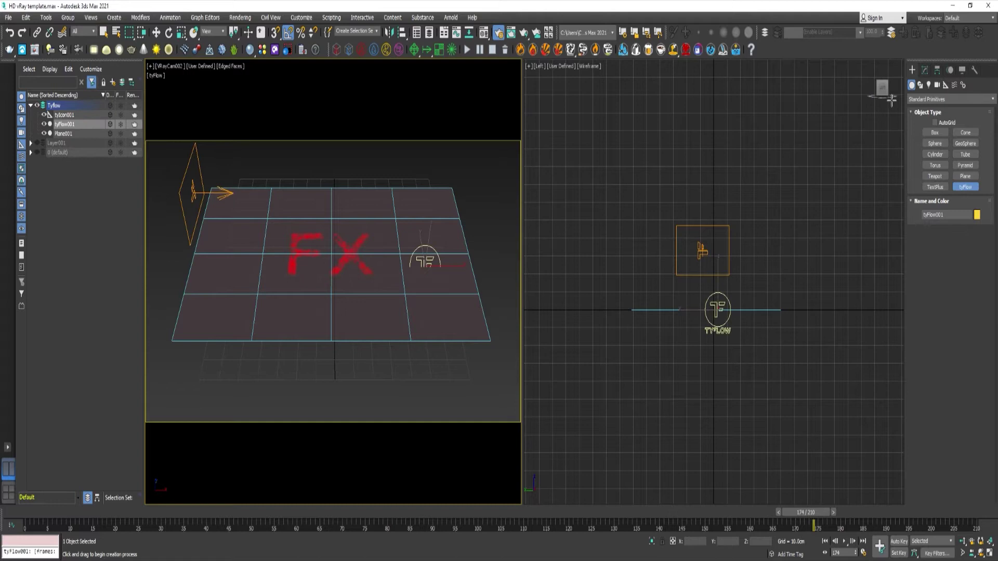
pyautogui.click(925, 70)
pyautogui.scroll(-10, 919, 403)
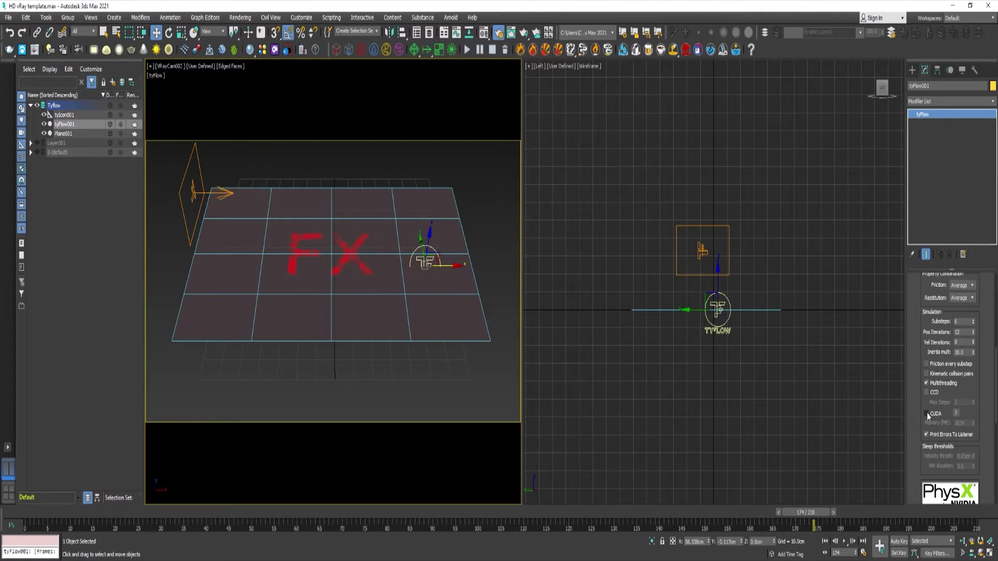
pyautogui.click(927, 414)
pyautogui.moveTo(915, 353); pyautogui.dragTo(926, 514)
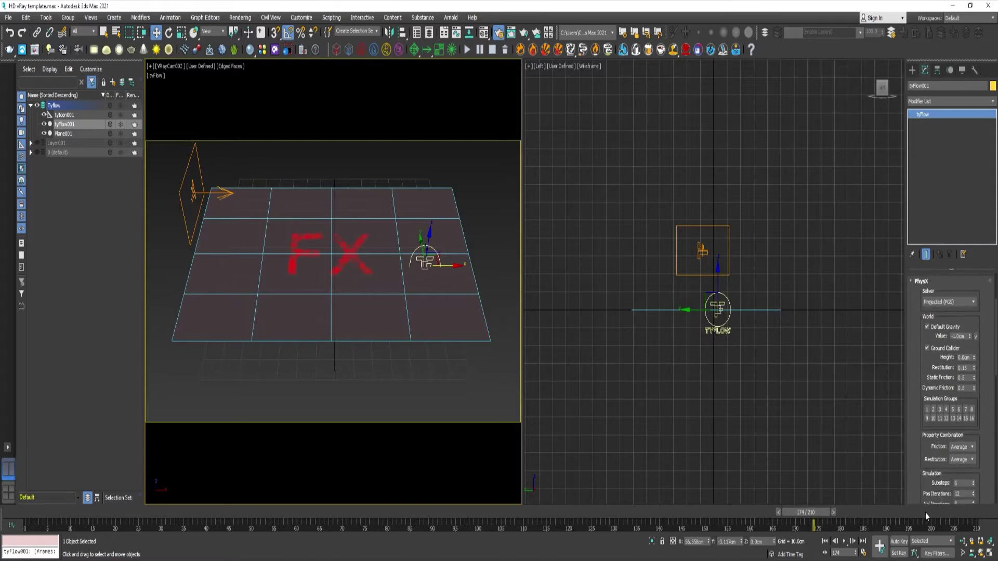
pyautogui.doubleClick(963, 483)
pyautogui.moveTo(919, 349); pyautogui.dragTo(920, 447)
# Open the tyFlow editor, move it aside to reveal the plane, and enlarge its graph area
pyautogui.click(944, 307)
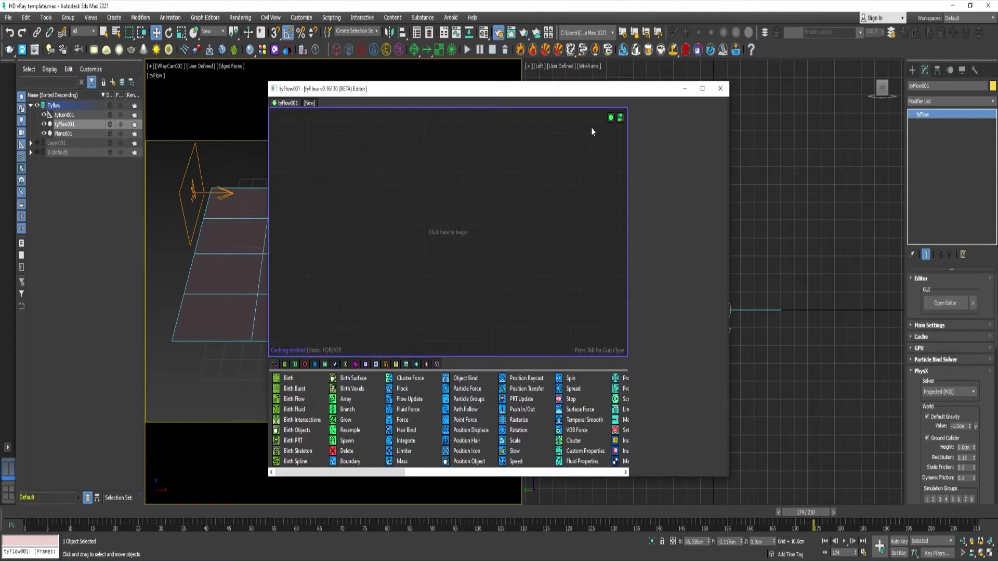
pyautogui.moveTo(586, 88); pyautogui.dragTo(846, 70)
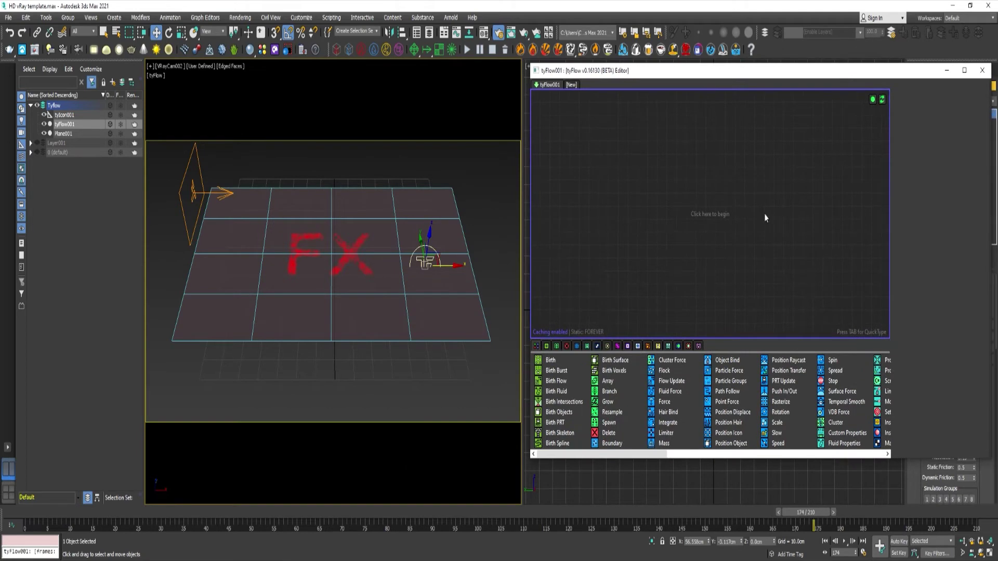
pyautogui.moveTo(626, 458); pyautogui.dragTo(628, 501)
# Add a Birth operator emitting 1000 particles over frames 0–90
pyautogui.moveTo(550, 403); pyautogui.dragTo(568, 148)
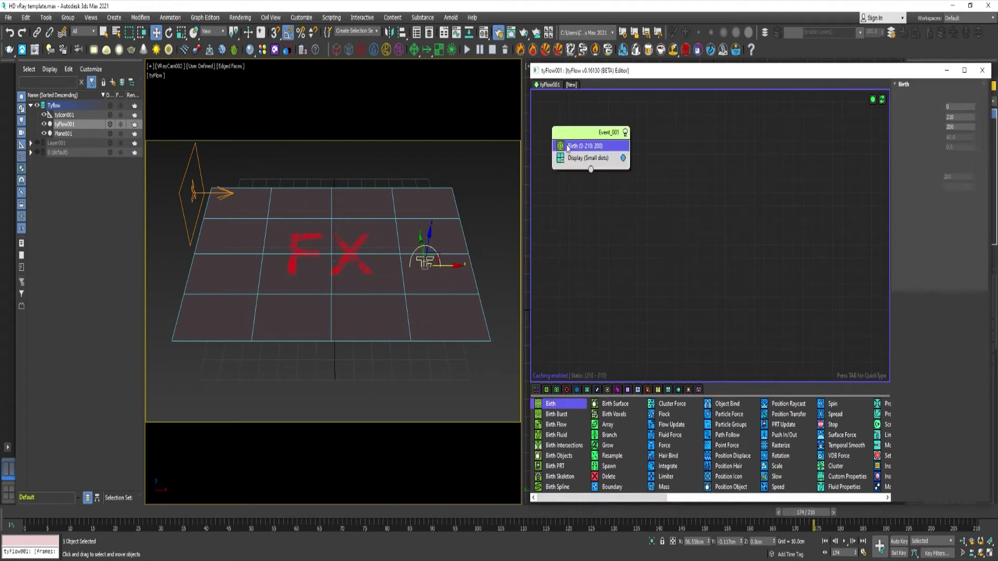
pyautogui.click(961, 117)
pyautogui.write('90')
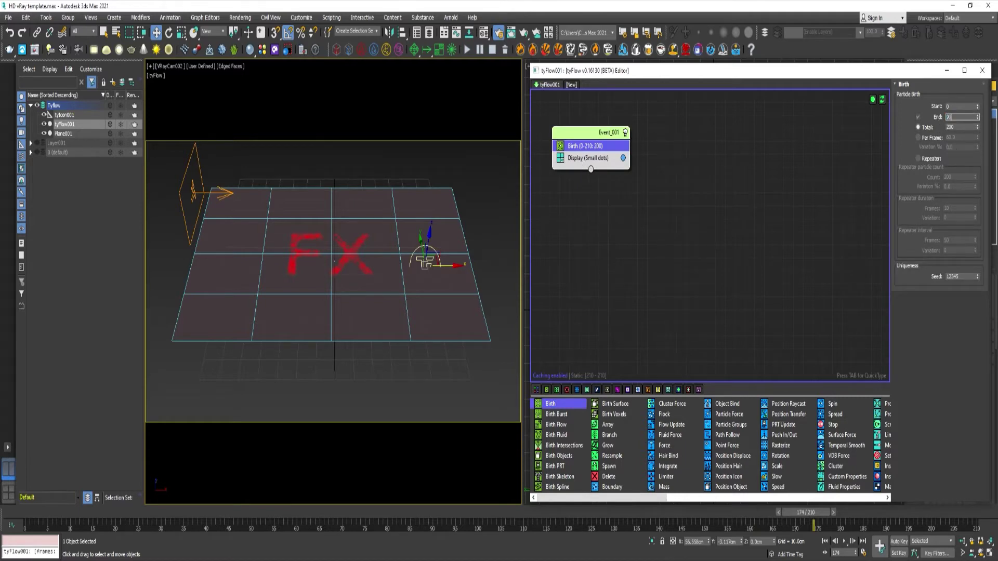
pyautogui.press('Return')
pyautogui.press('Tab')
# Set the Display operator's display type to Geometry
pyautogui.click(588, 157)
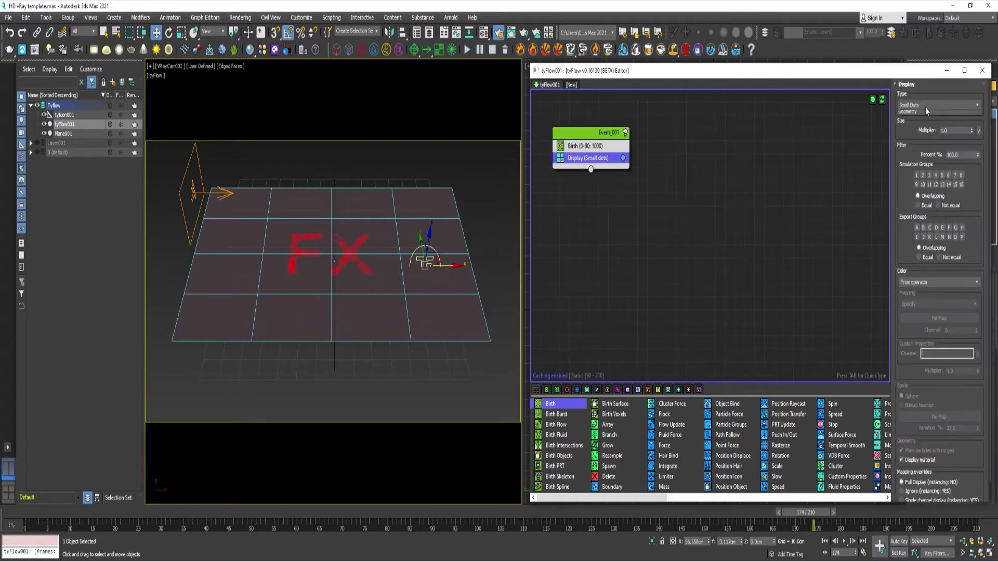
pyautogui.click(938, 105)
pyautogui.click(909, 155)
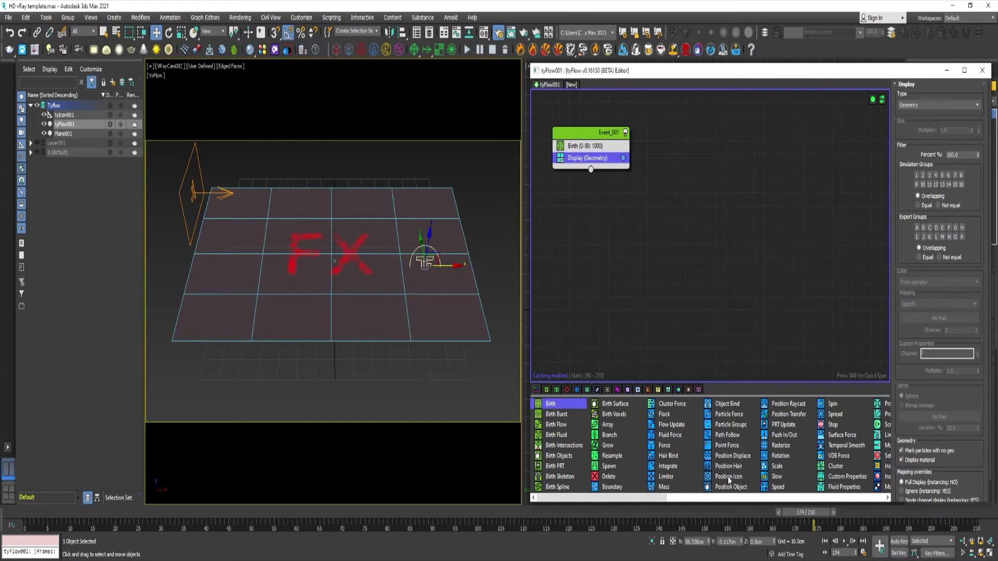
# Insert a Position Icon operator that emits particles from tyIcon001
pyautogui.moveTo(701, 419); pyautogui.dragTo(588, 156)
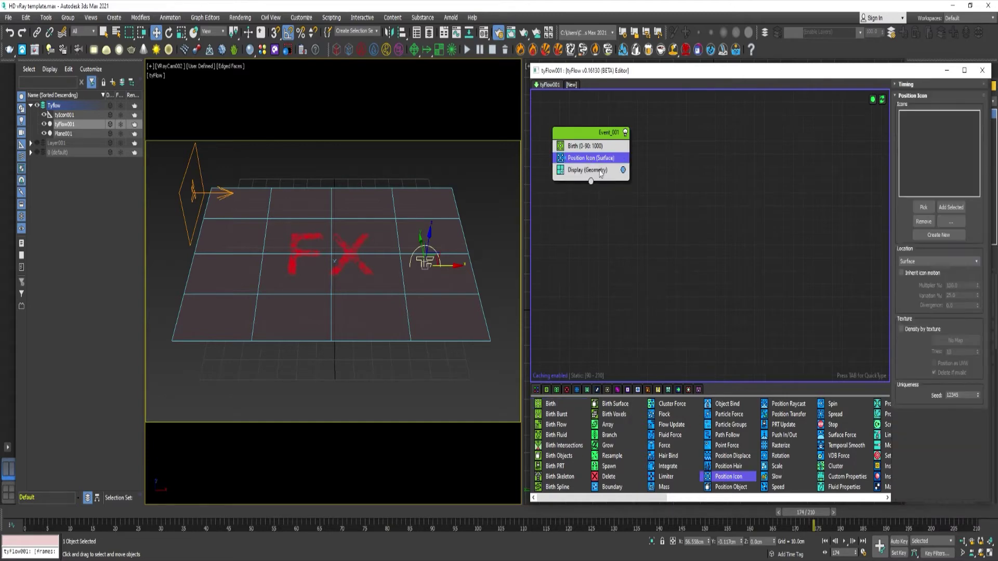
pyautogui.click(924, 207)
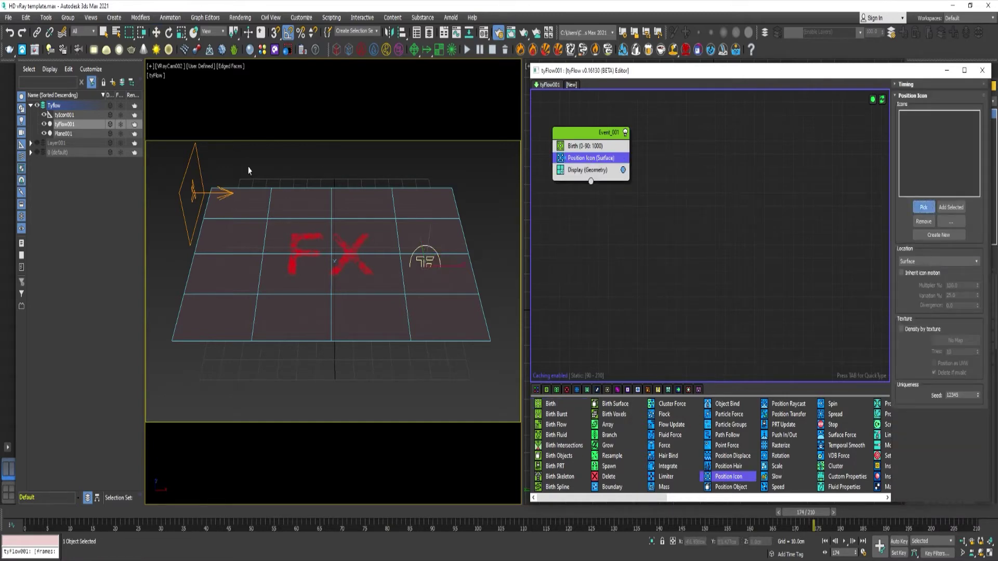
pyautogui.click(219, 191)
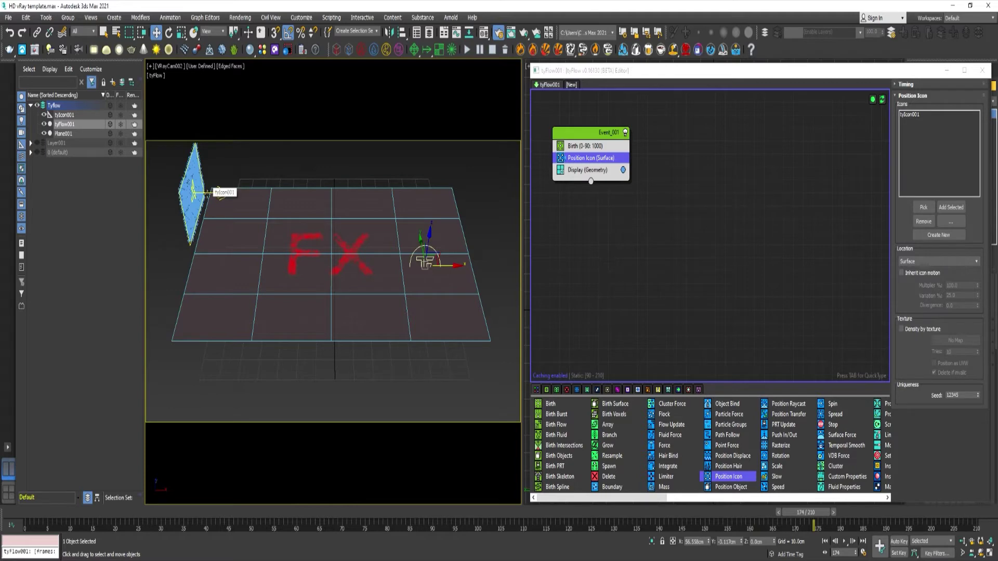
# Set the Shape operator to 3D Chunks (Round) with Scale 140% and 25% variation
pyautogui.hscroll(3, 763, 480)
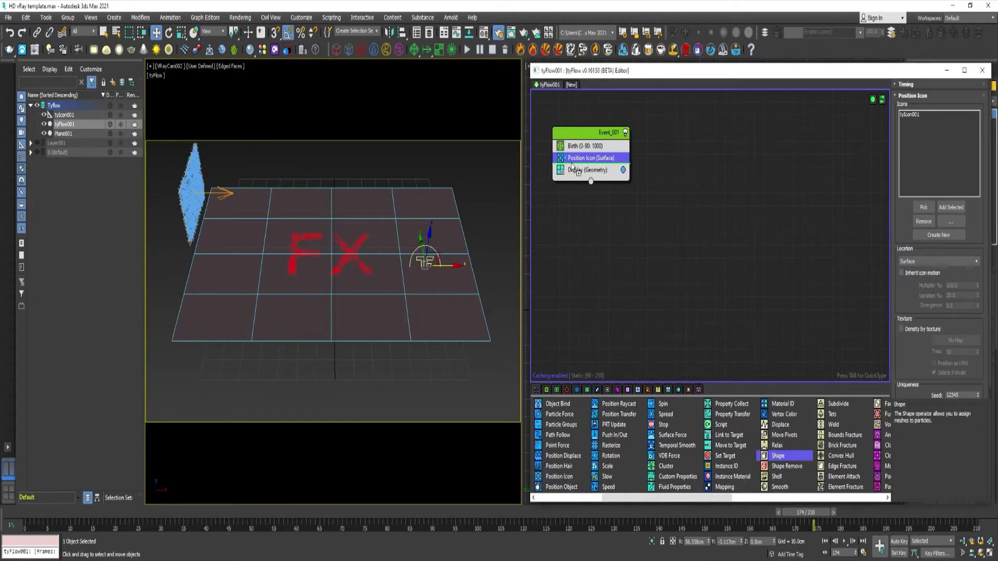
pyautogui.moveTo(576, 170); pyautogui.dragTo(576, 170)
pyautogui.scroll(-5, 908, 468)
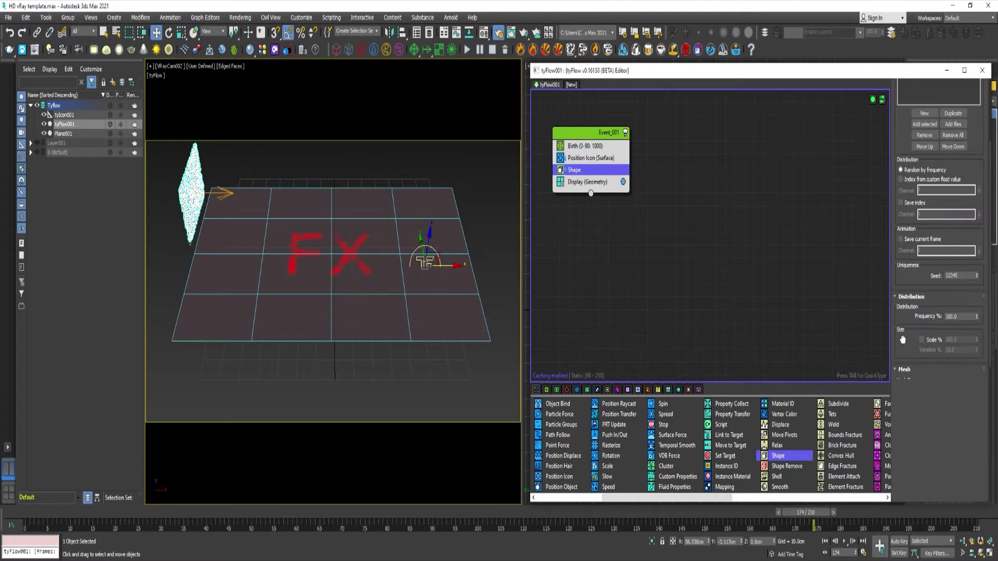
pyautogui.click(901, 385)
pyautogui.click(932, 385)
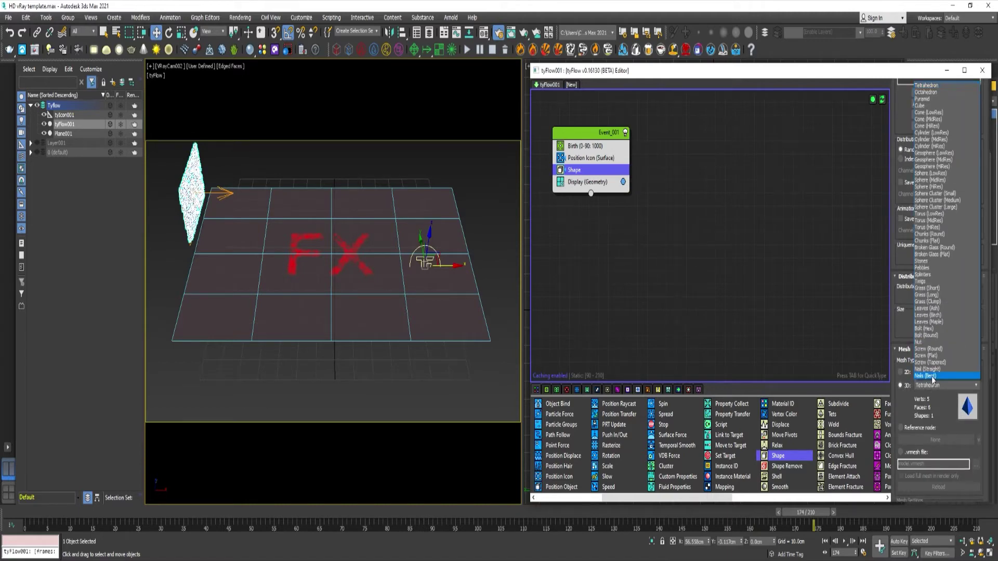
pyautogui.click(936, 234)
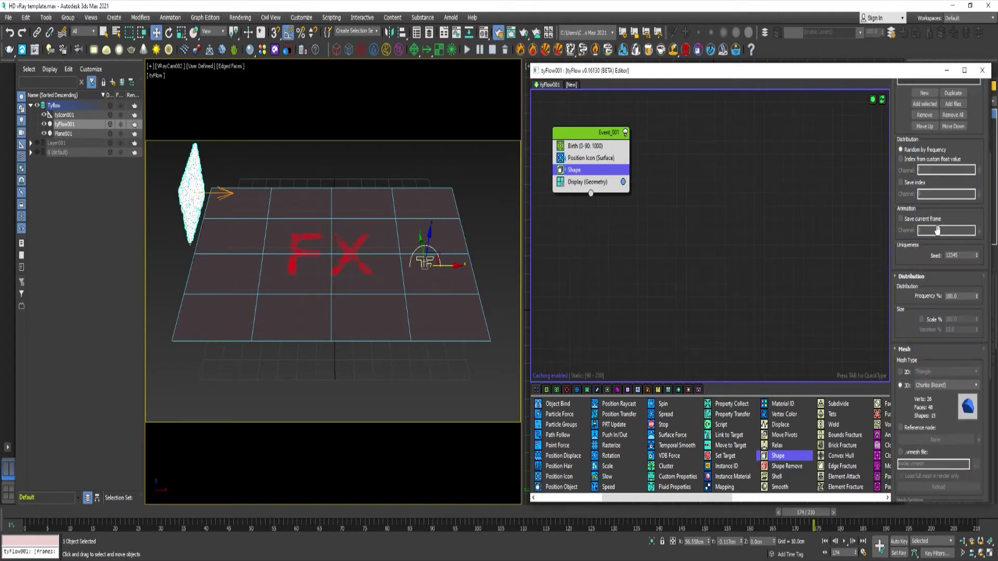
pyautogui.click(922, 320)
pyautogui.doubleClick(961, 321)
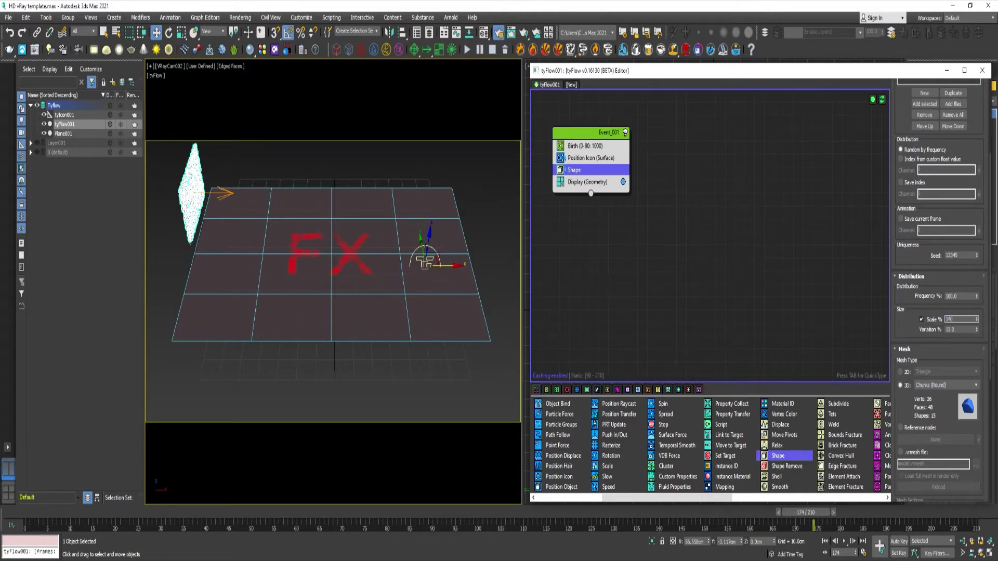
pyautogui.write('140')
pyautogui.press('Tab')
pyautogui.write('2')
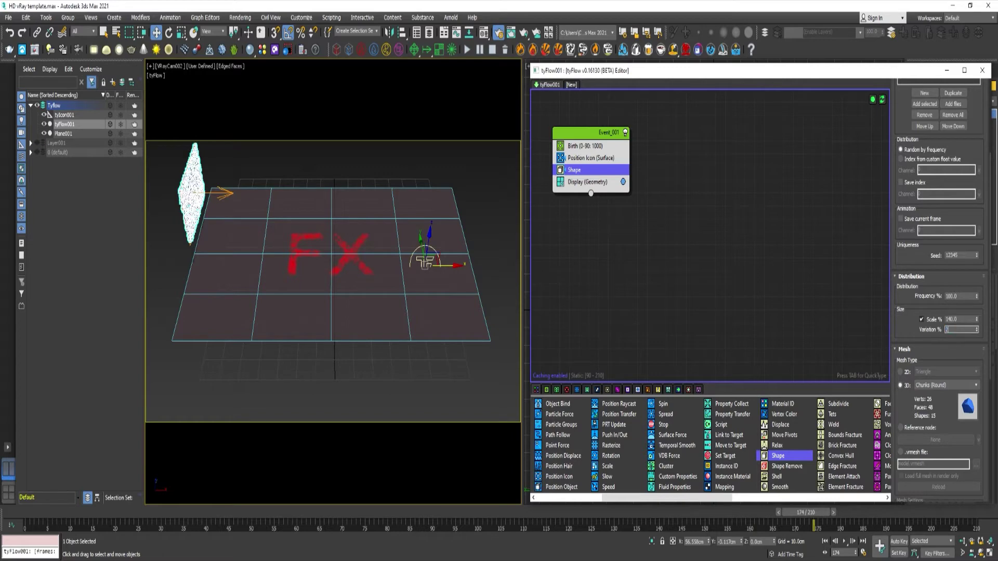
pyautogui.write('5')
pyautogui.press('Return')
# Add a Speed operator to Event_001 with direction set to Along Icon Arrow
pyautogui.moveTo(609, 487); pyautogui.dragTo(627, 182)
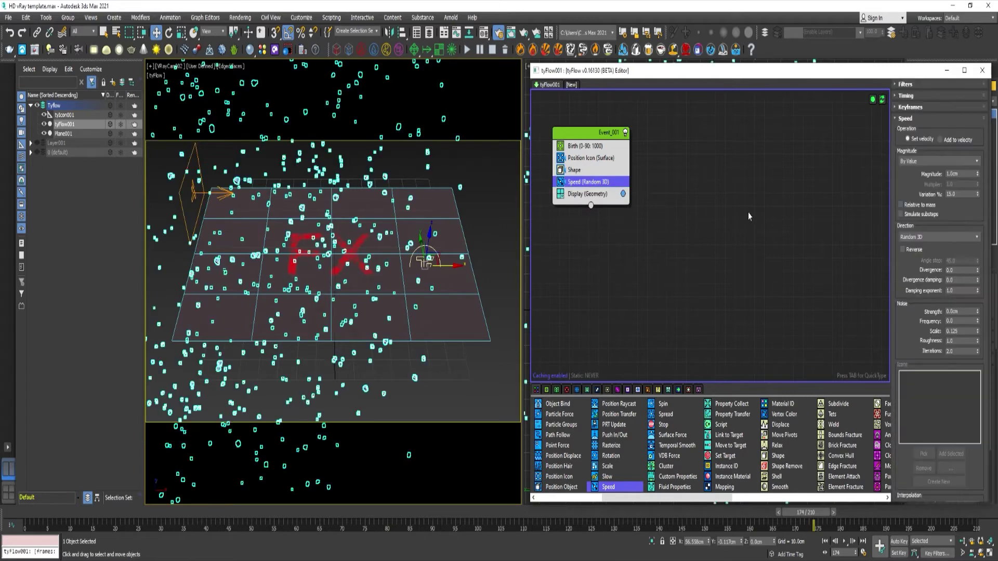
pyautogui.click(919, 237)
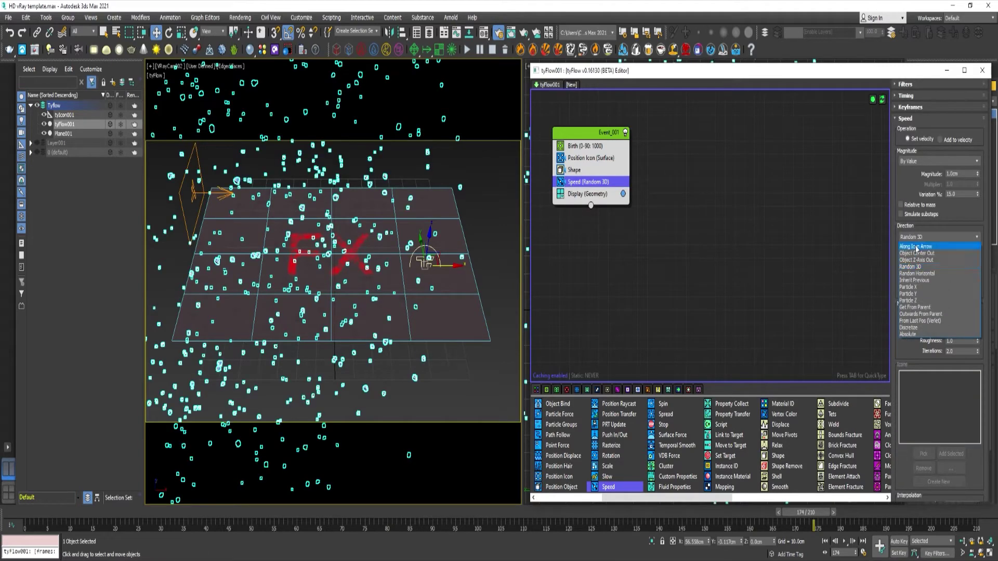
pyautogui.click(916, 247)
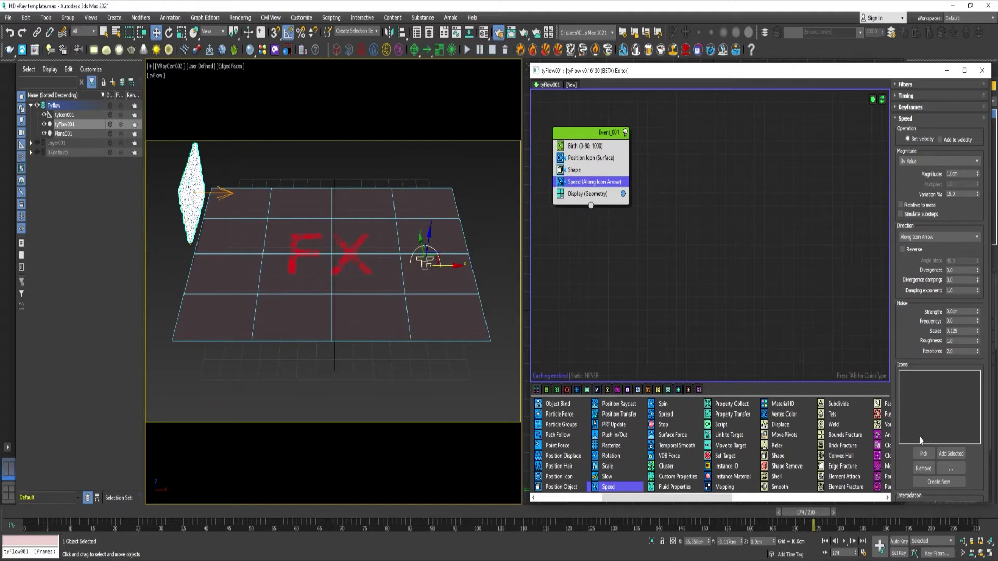
pyautogui.click(924, 453)
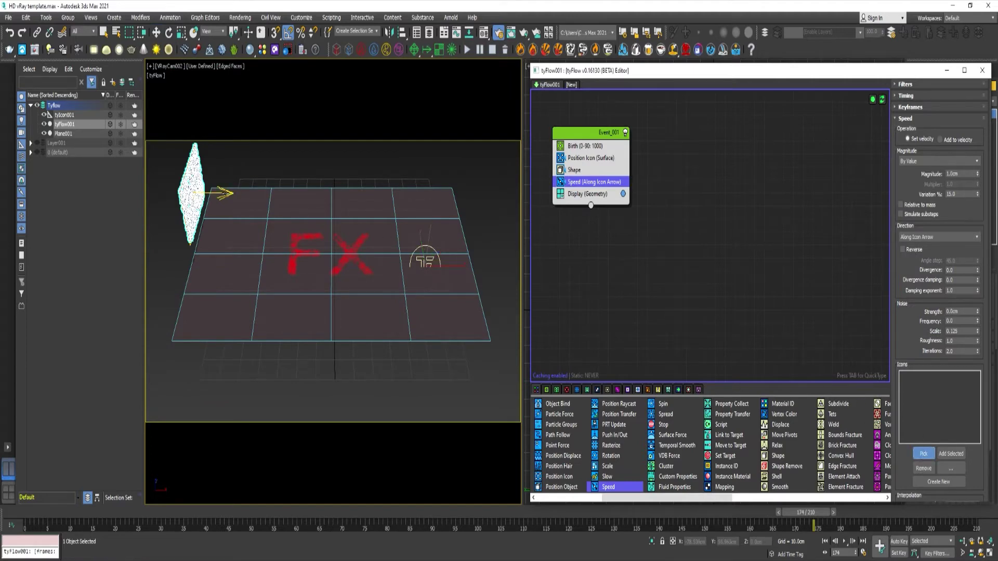
# Use tyIcon001 as the speed icon and add a Convex Hull PhysX Shape operator
pyautogui.click(218, 194)
pyautogui.scroll(-3, 710, 457)
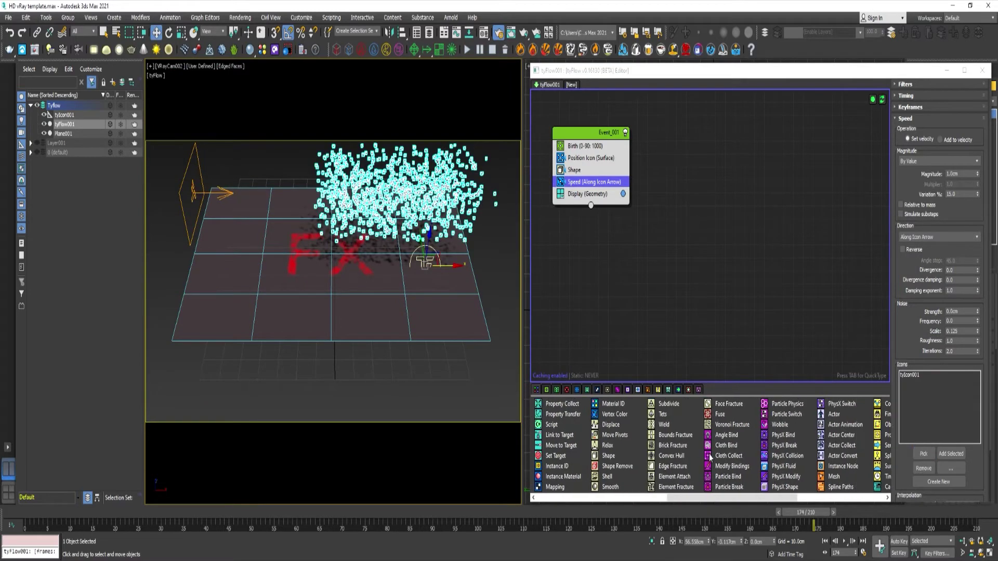
pyautogui.moveTo(755, 487); pyautogui.dragTo(593, 191)
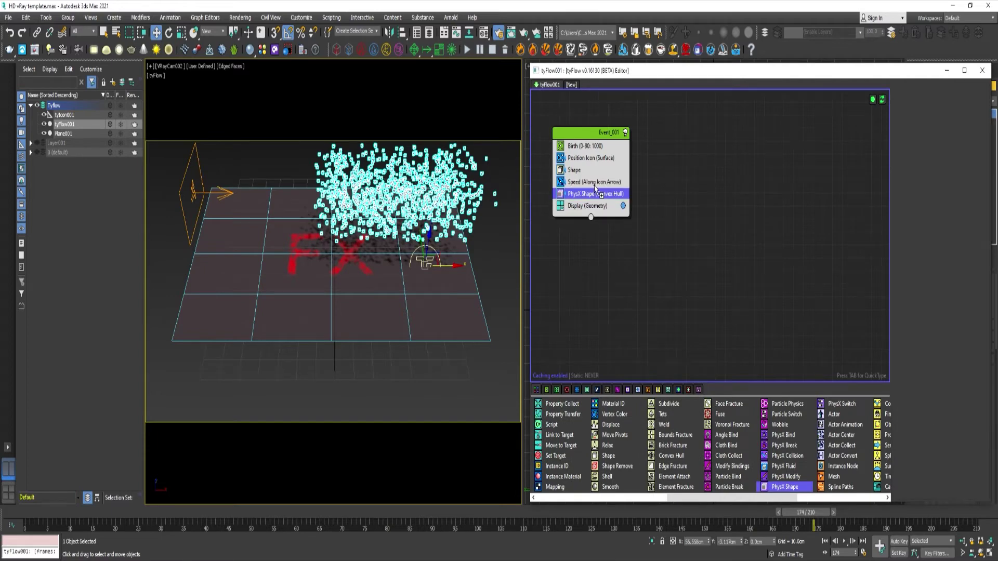
# Set the Speed magnitude to 11 cm with 50% variation
pyautogui.click(568, 181)
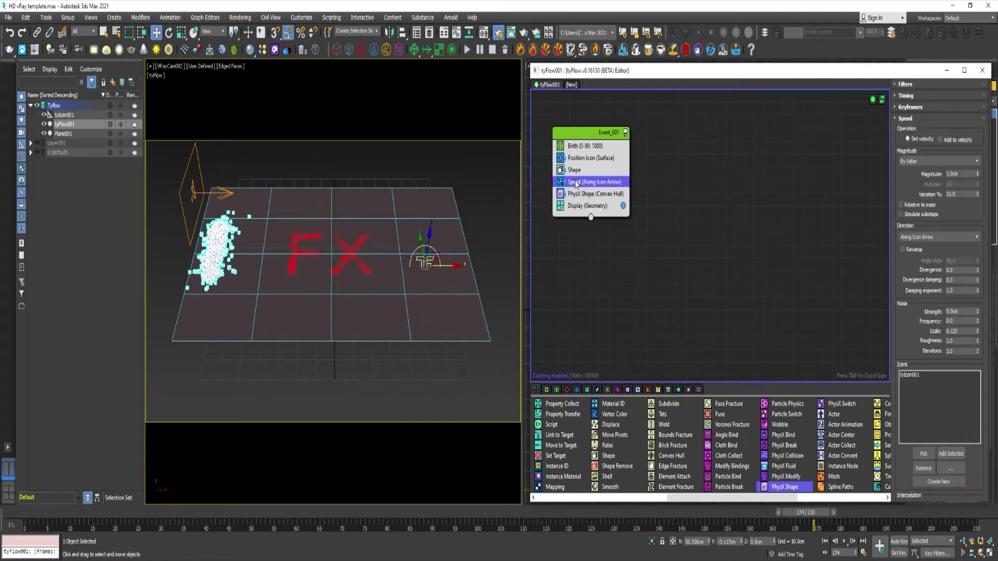
pyautogui.doubleClick(962, 176)
pyautogui.write('1')
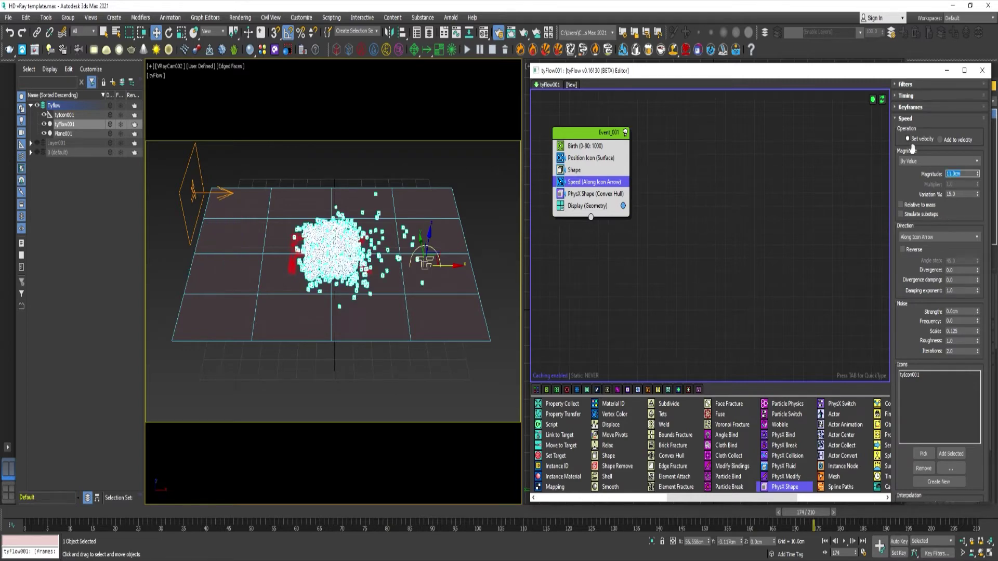
pyautogui.doubleClick(959, 194)
pyautogui.write('50')
pyautogui.press('Return')
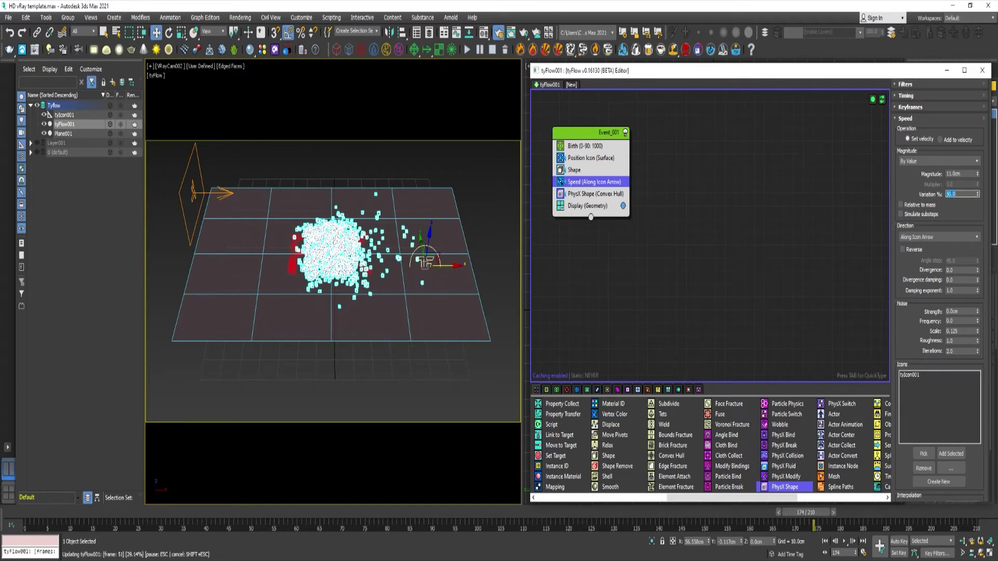
# Move tyIcon001 sideways, then hide tyFlow001 in the Scene Explorer
pyautogui.click(193, 190)
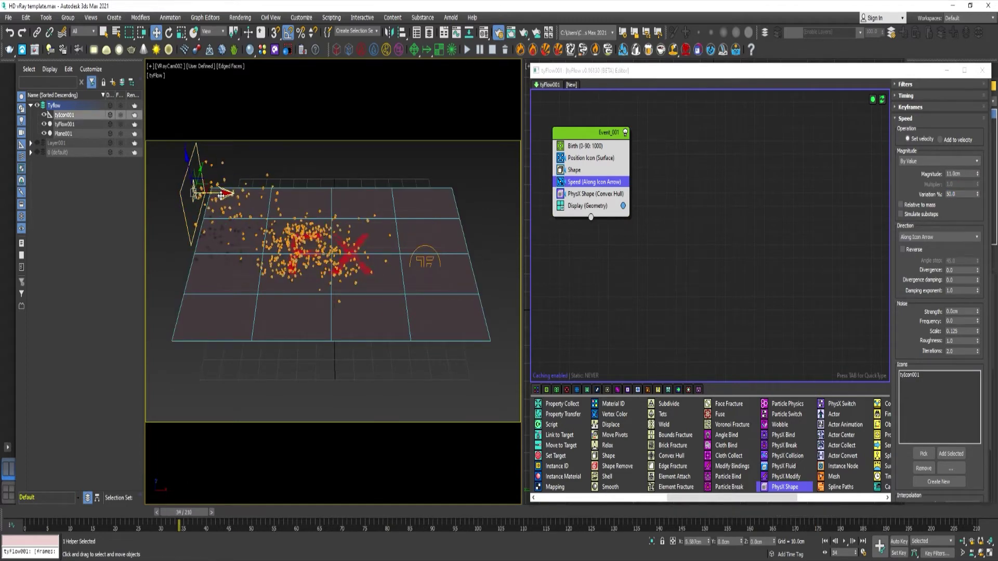
pyautogui.moveTo(221, 196); pyautogui.dragTo(252, 197)
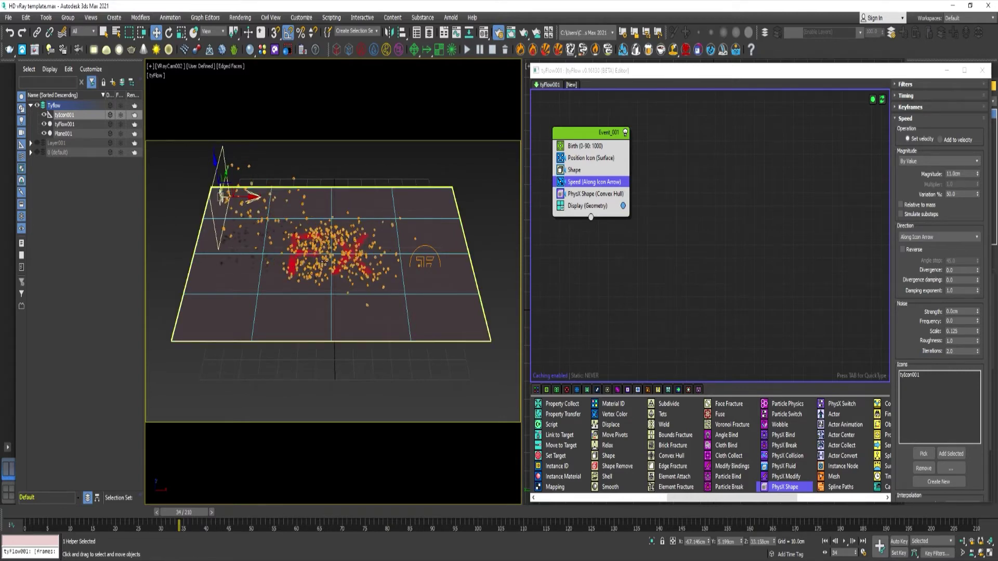
pyautogui.click(584, 145)
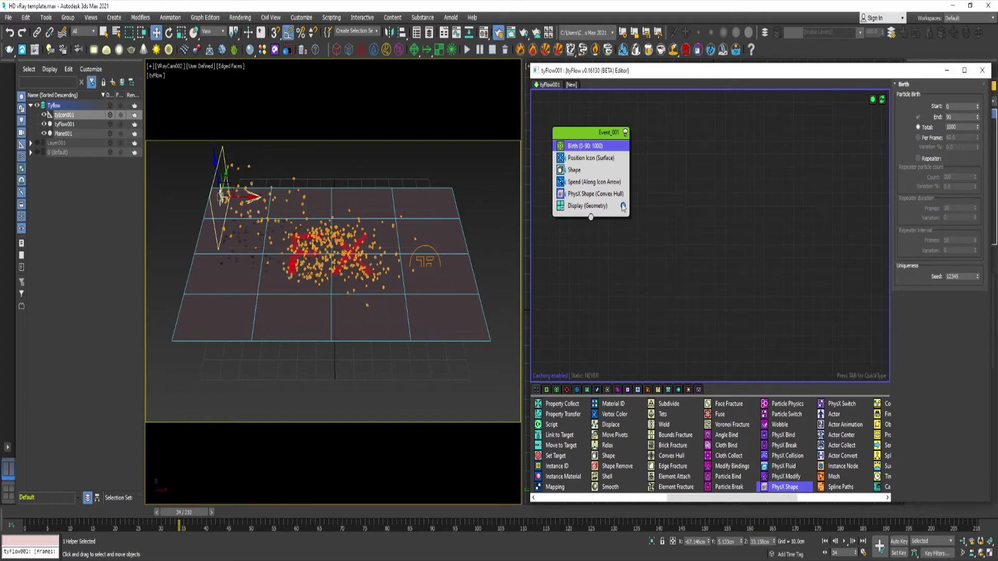
pyautogui.click(44, 125)
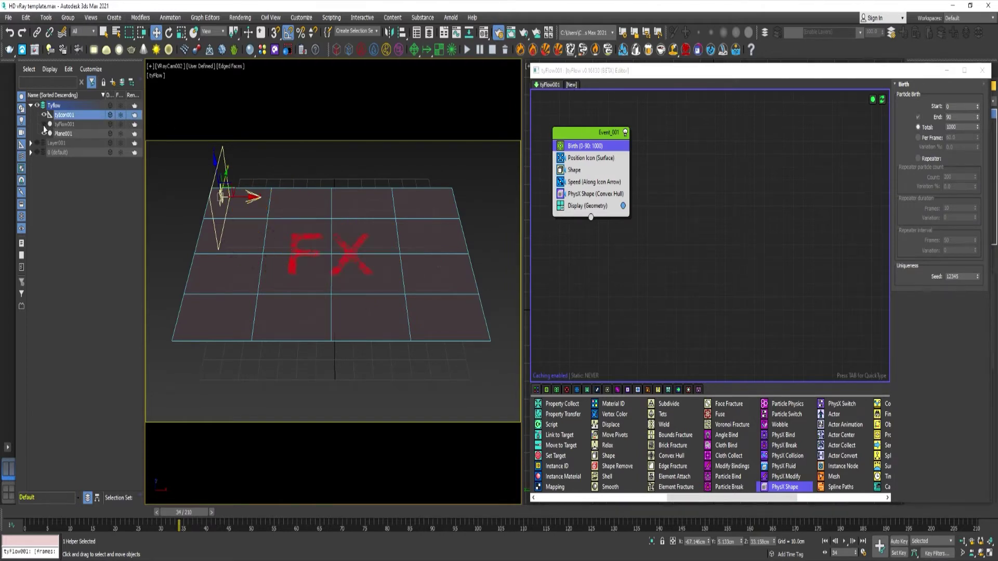
# Create tyFlow002 with a Birth Flow from tyFlow001 (Mapping off, end frame 90) and add Flow Update
pyautogui.click(572, 85)
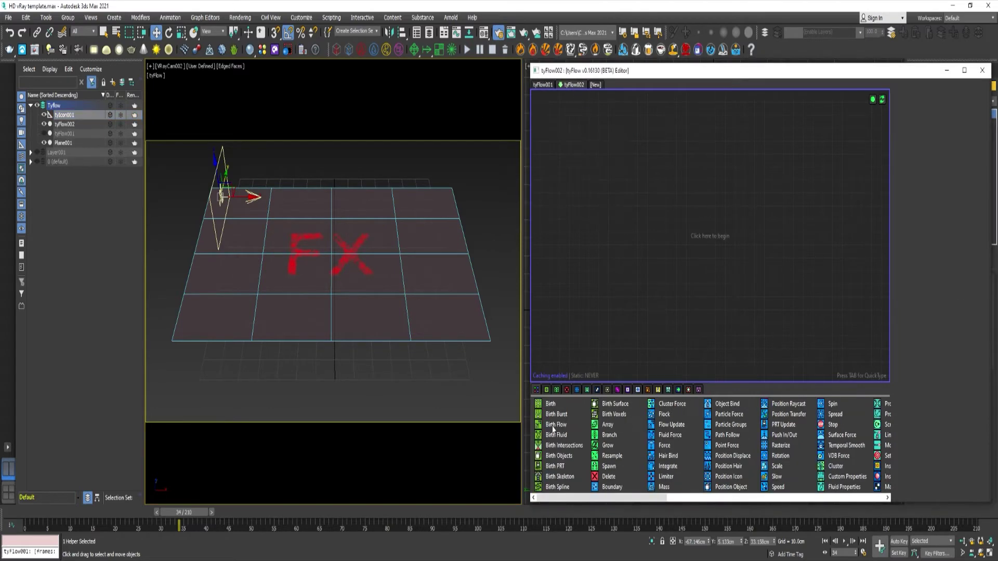
pyautogui.moveTo(554, 429); pyautogui.dragTo(581, 138)
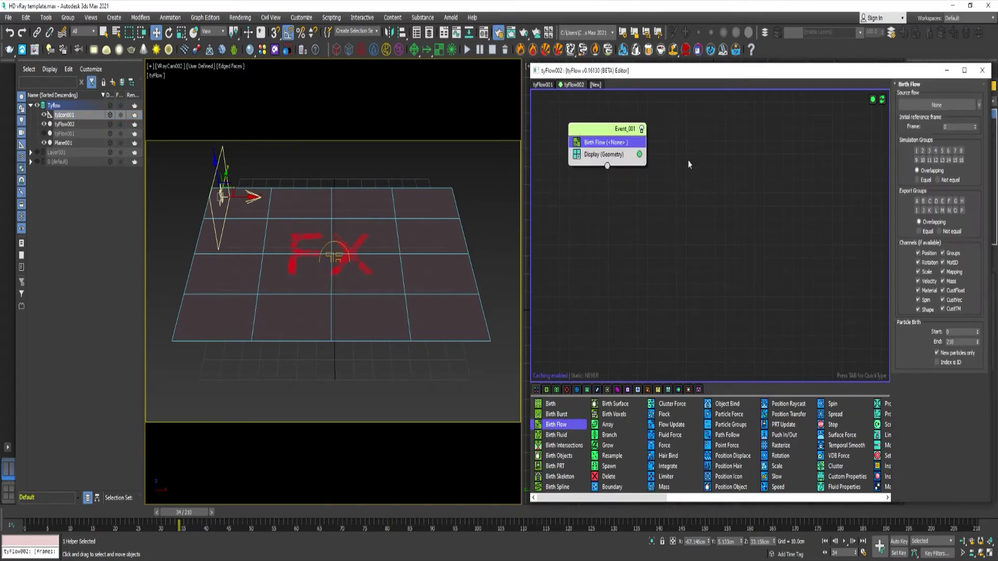
pyautogui.click(937, 105)
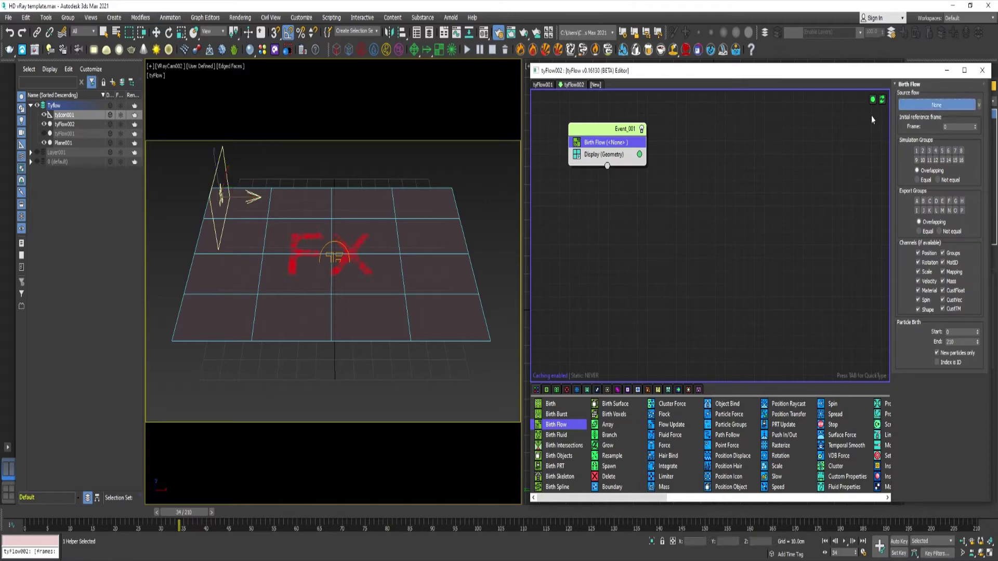
pyautogui.click(64, 134)
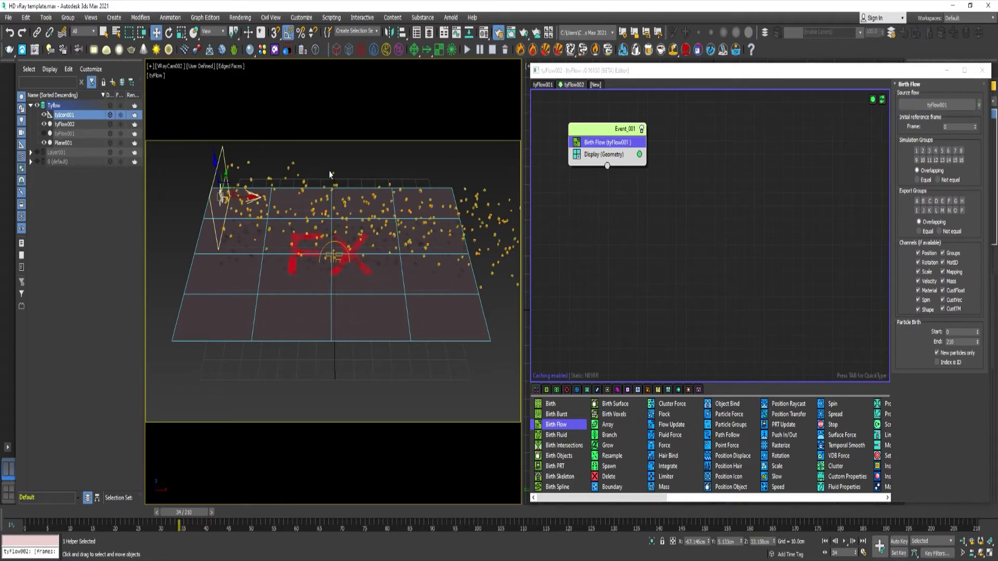
pyautogui.click(943, 271)
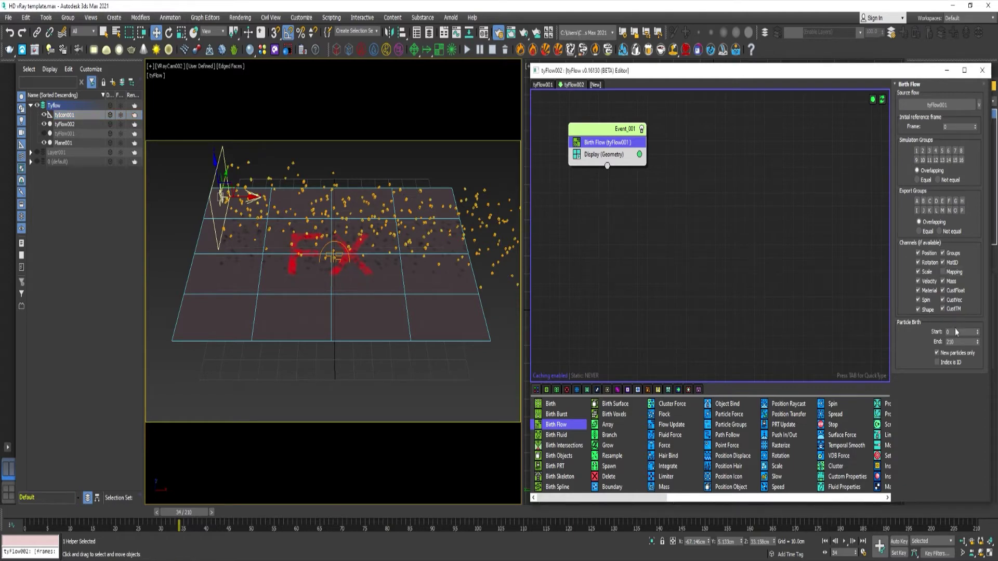
pyautogui.doubleClick(970, 342)
pyautogui.moveTo(665, 429); pyautogui.dragTo(608, 151)
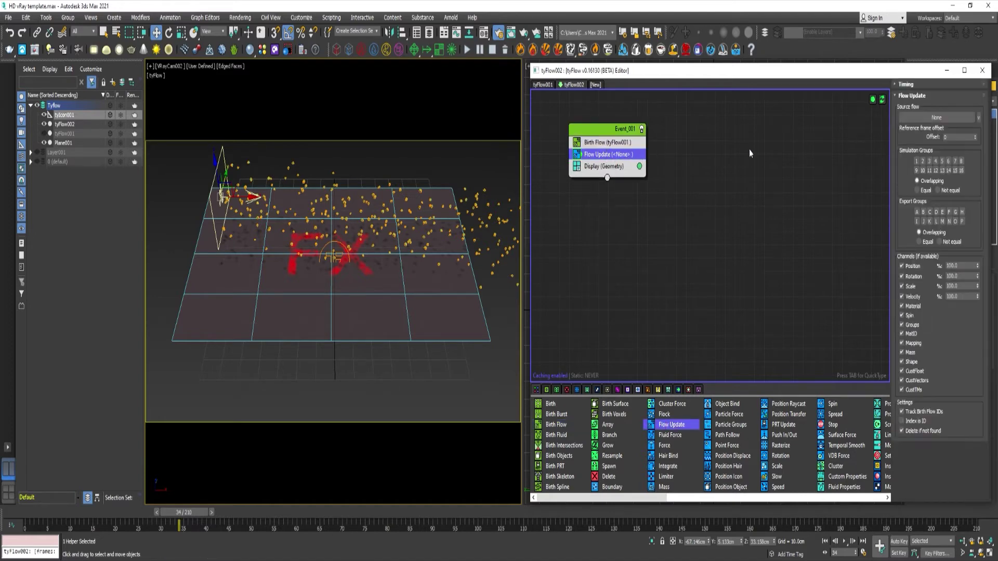
# Set Flow Update's source to tyFlow001 and switch off its Mapping and Shape channels
pyautogui.click(937, 117)
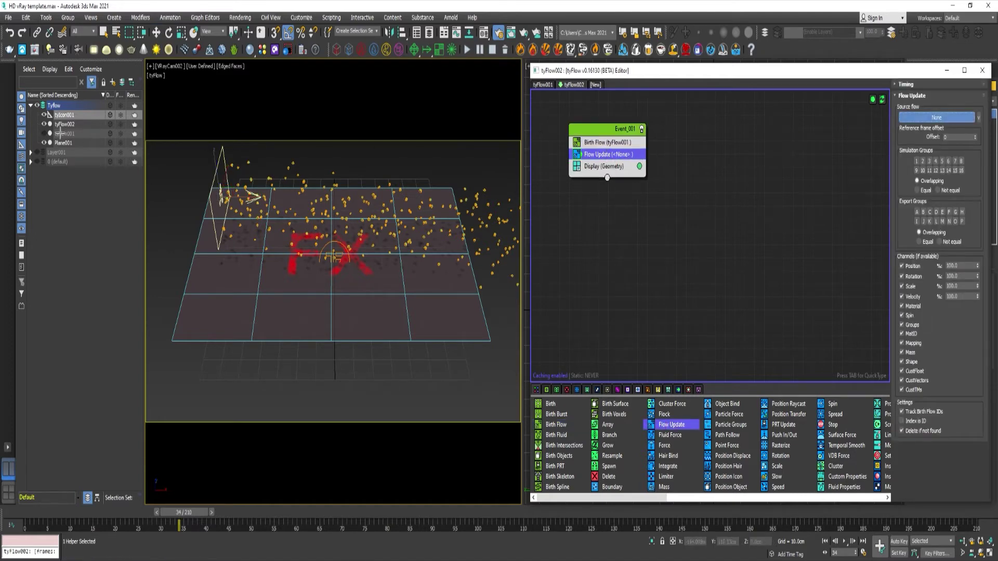
pyautogui.click(63, 134)
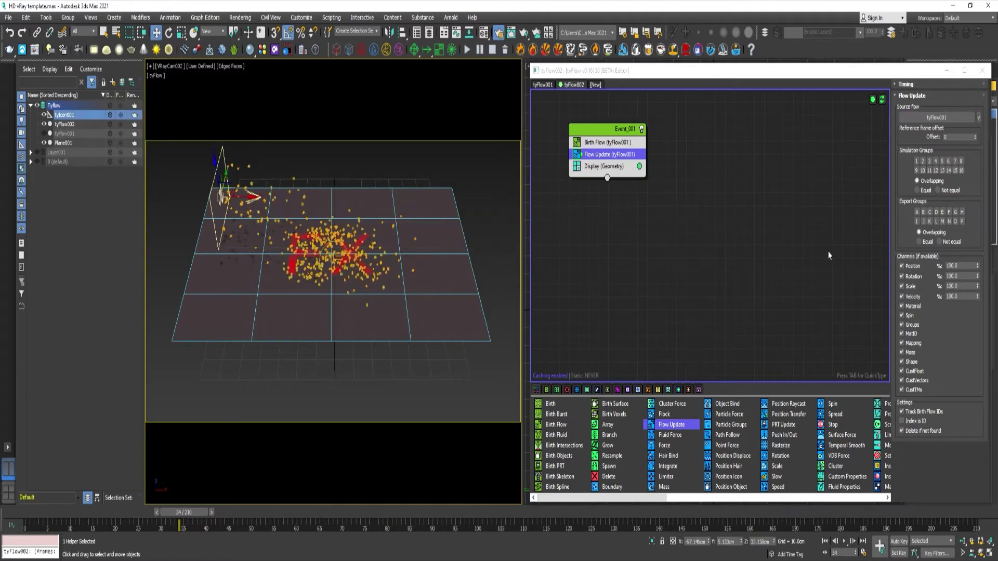
pyautogui.click(902, 344)
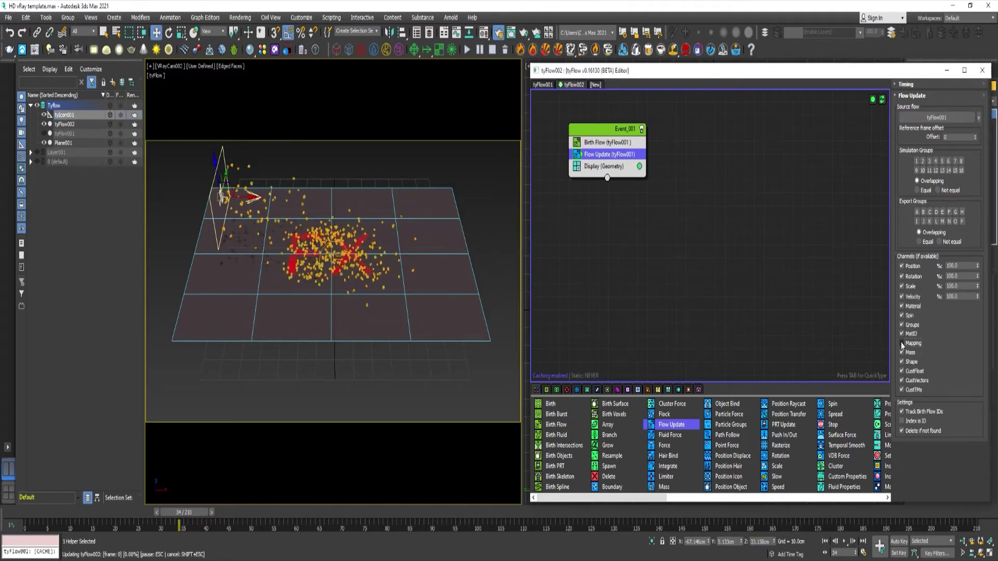
pyautogui.click(903, 362)
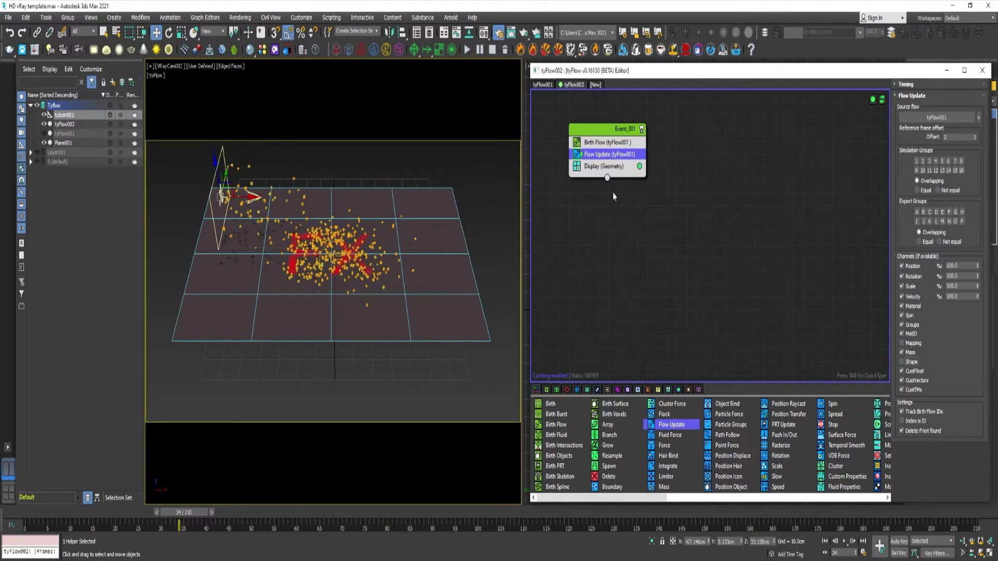
# Add a Mapping operator sourcing Plane001 for particle mesh vertices, plus a Mesh operator
pyautogui.scroll(-3, 796, 431)
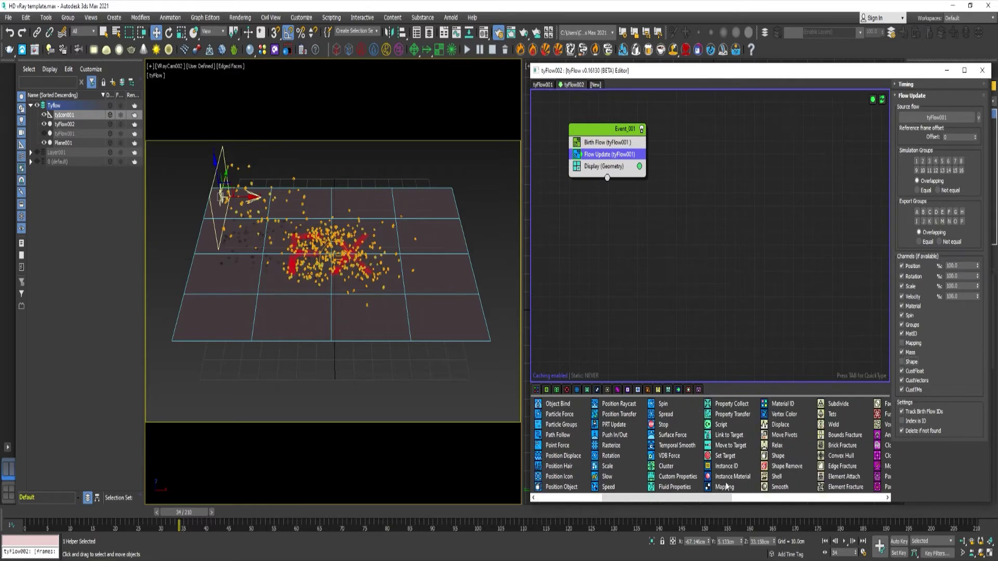
pyautogui.moveTo(623, 205); pyautogui.dragTo(606, 168)
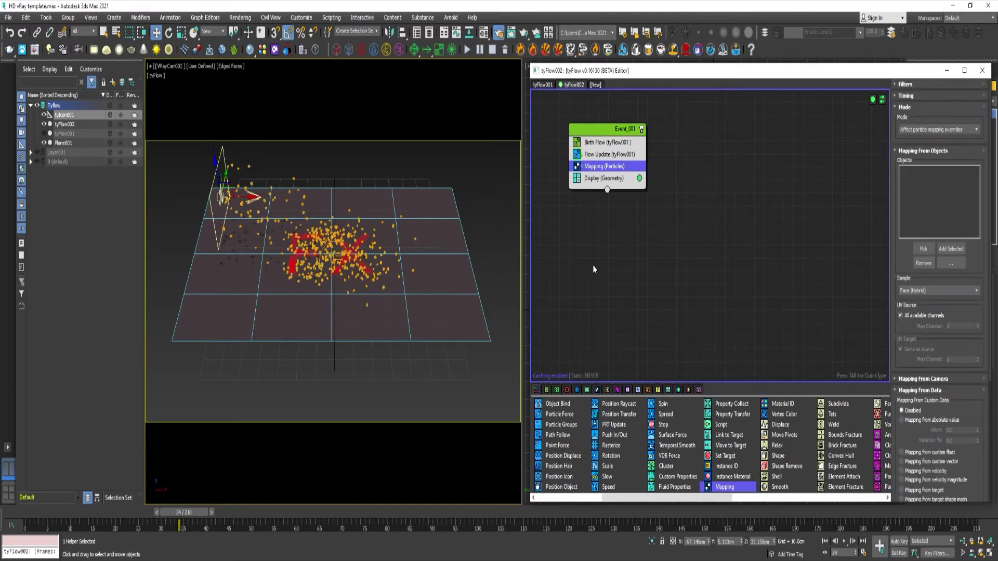
pyautogui.click(930, 248)
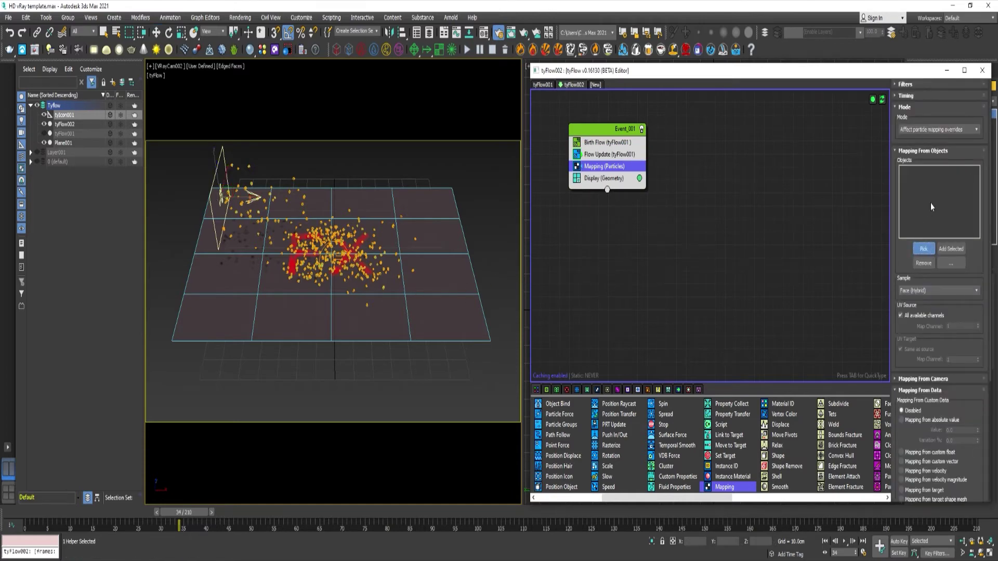
pyautogui.click(454, 294)
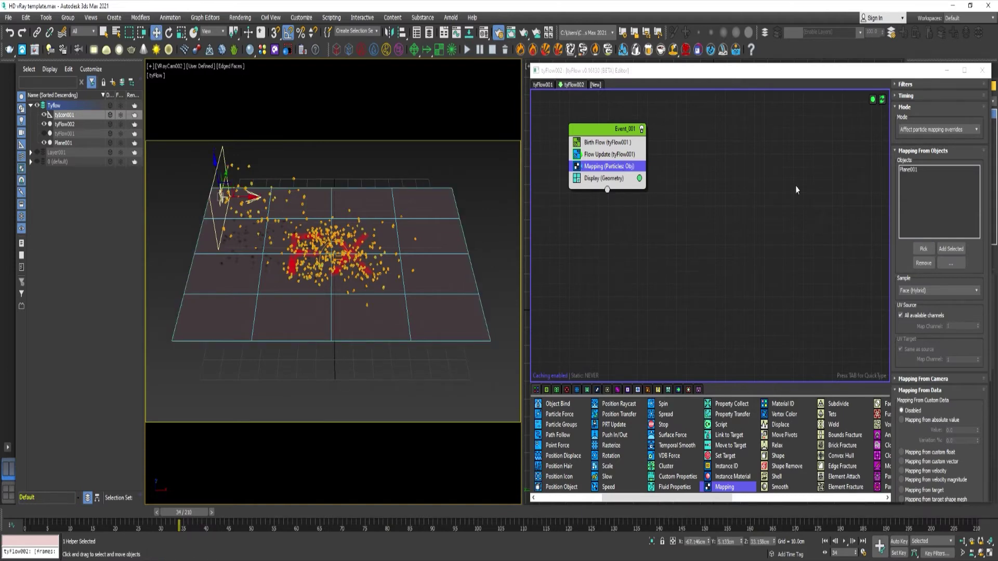
pyautogui.click(916, 130)
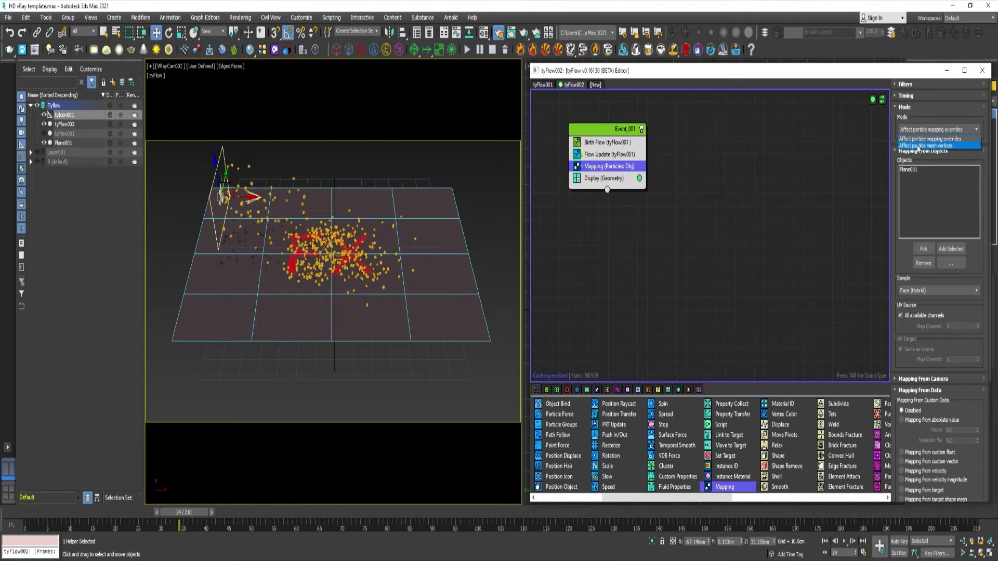
pyautogui.click(919, 146)
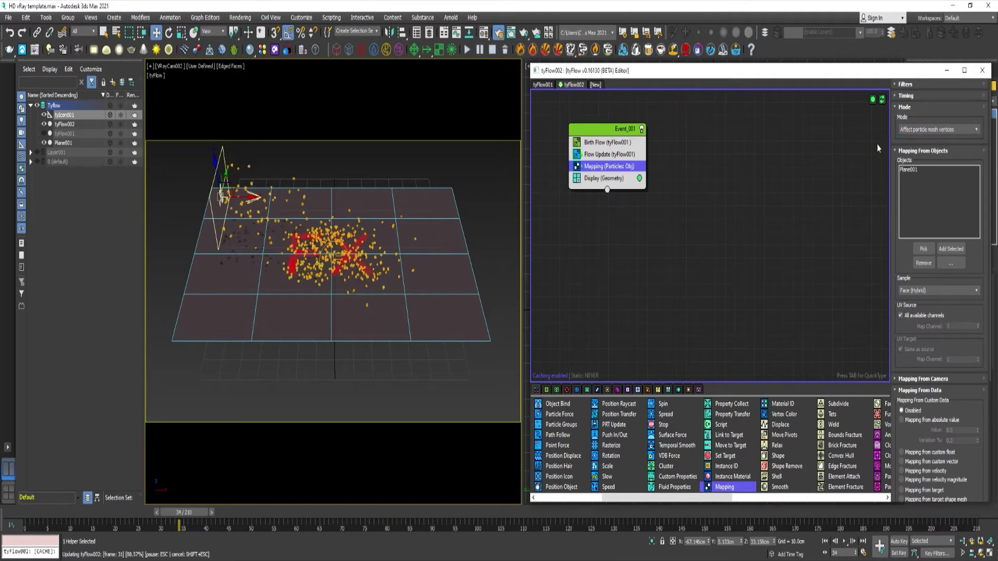
pyautogui.hscroll(3, 759, 455)
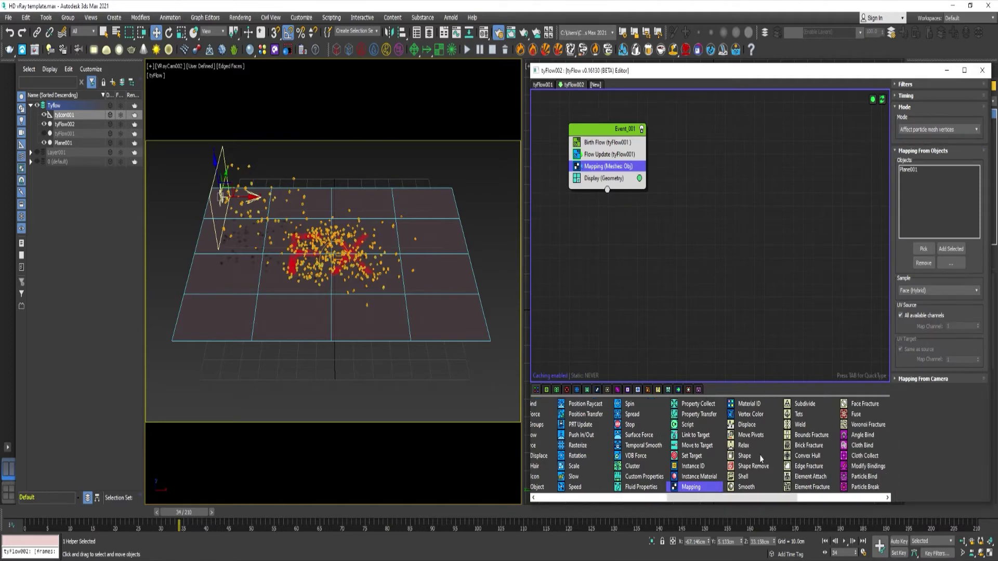
pyautogui.moveTo(834, 479); pyautogui.dragTo(603, 183)
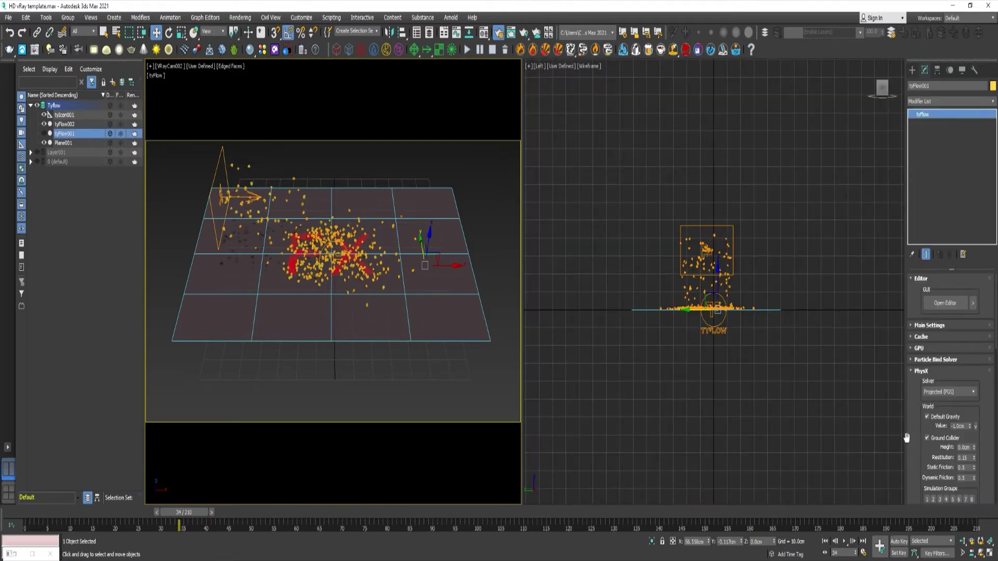
# Check Enable simulation retimer on tyFlow001 and turn on Auto Key
pyautogui.scroll(-5, 906, 438)
pyautogui.scroll(-3, 915, 434)
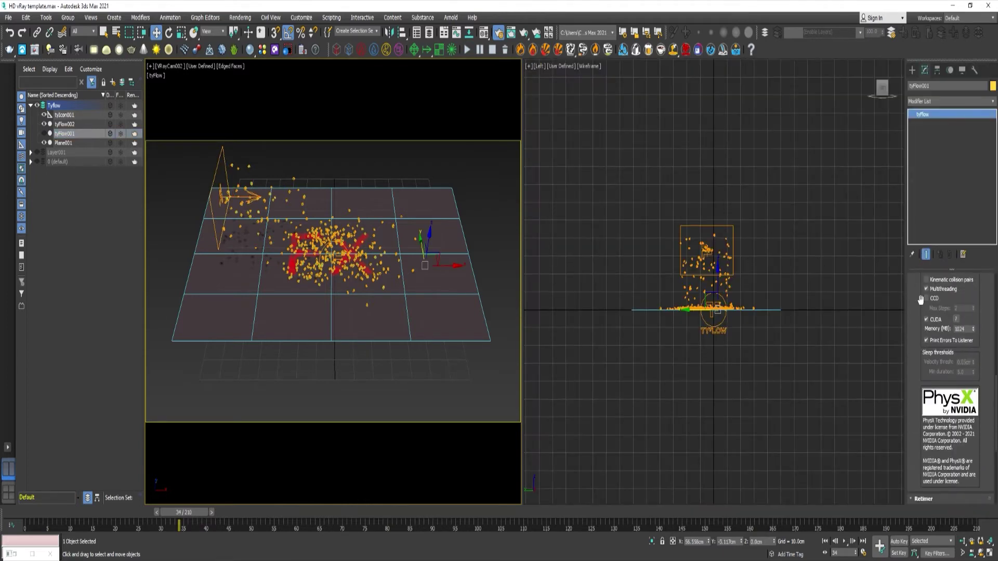
pyautogui.scroll(-2, 913, 413)
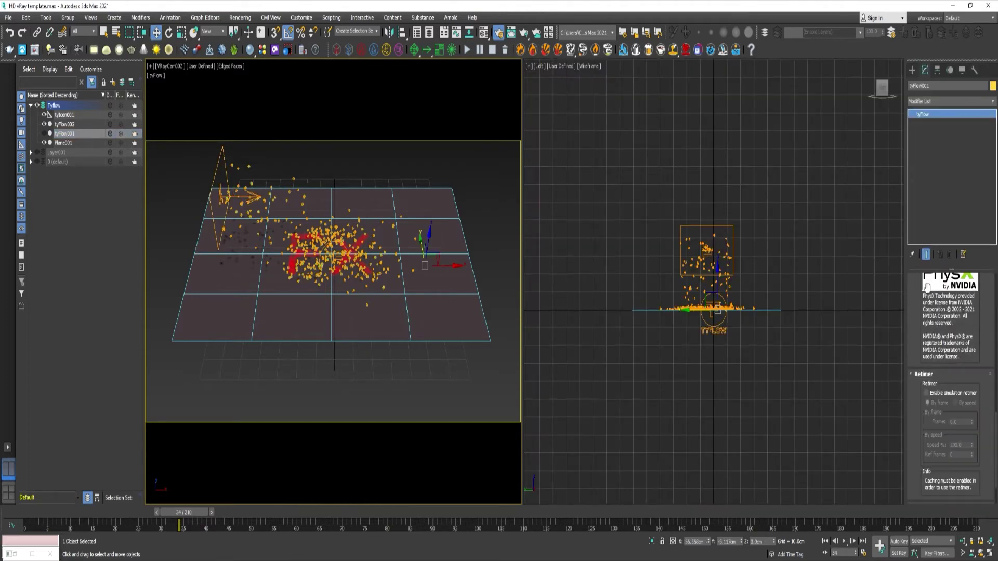
pyautogui.click(927, 394)
pyautogui.click(894, 540)
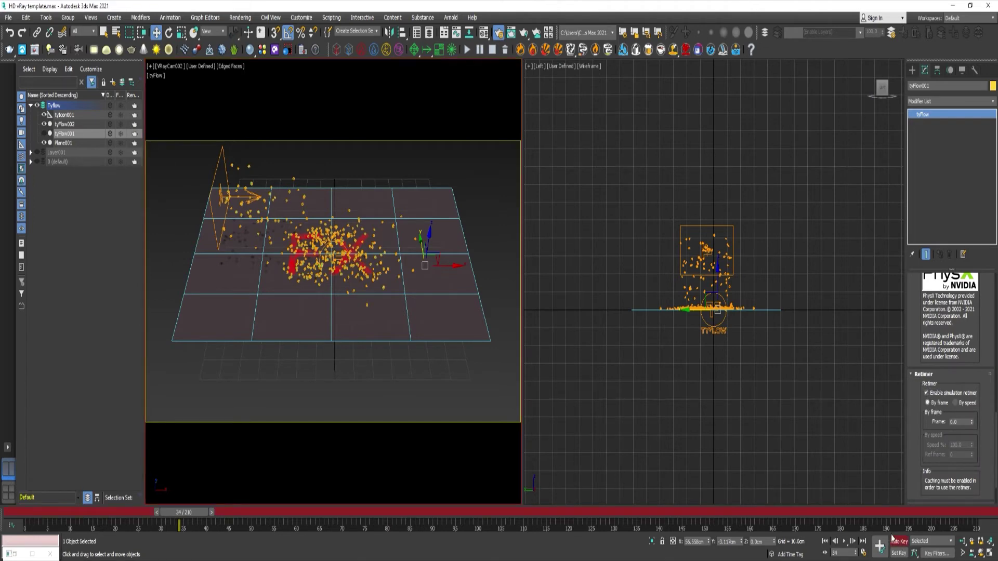
# At frame 175, key tyFlow001's Retimer Frame value to 175
pyautogui.moveTo(808, 513); pyautogui.dragTo(820, 519)
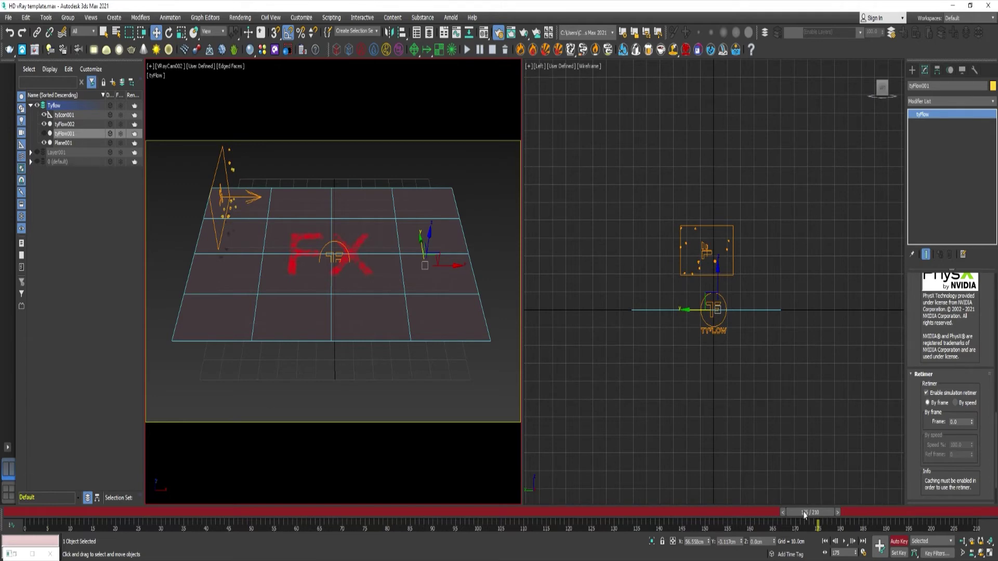
pyautogui.scroll(-2, 915, 399)
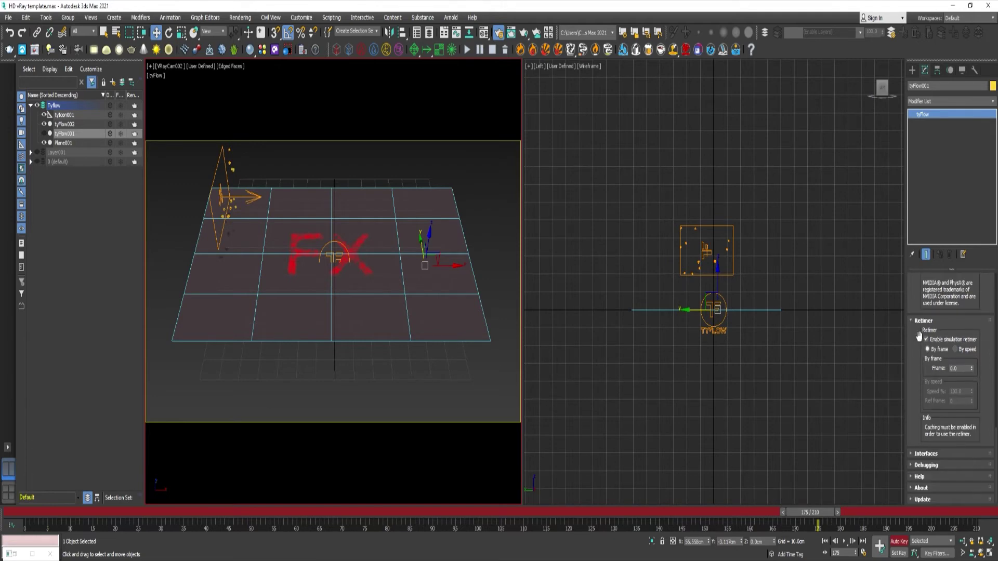
pyautogui.click(956, 368)
pyautogui.write('175')
# Move the 175 retimer key to frame 0 and key Retimer Frame 0 at frame 175
pyautogui.moveTo(819, 524); pyautogui.dragTo(24, 513)
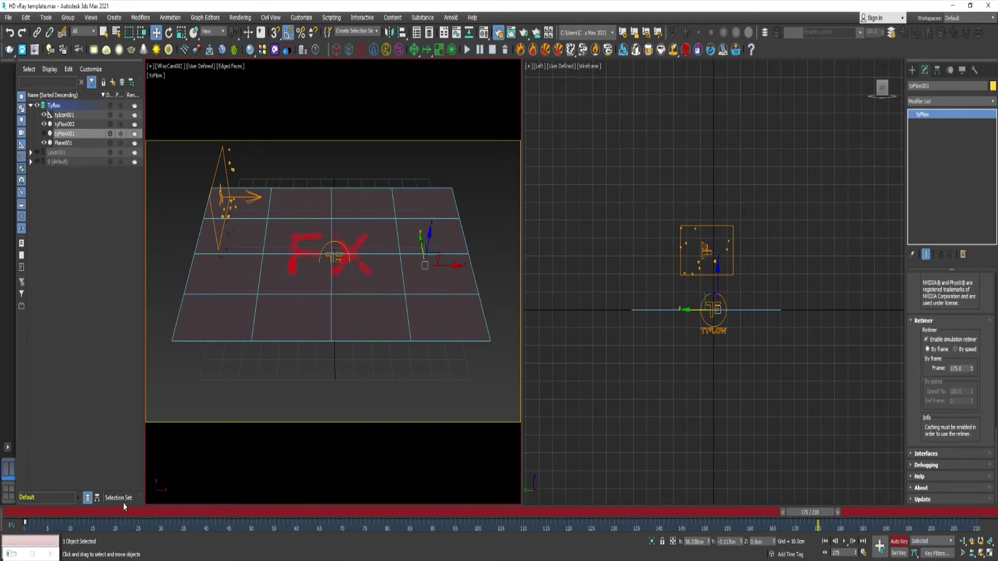
pyautogui.doubleClick(956, 368)
pyautogui.write('0')
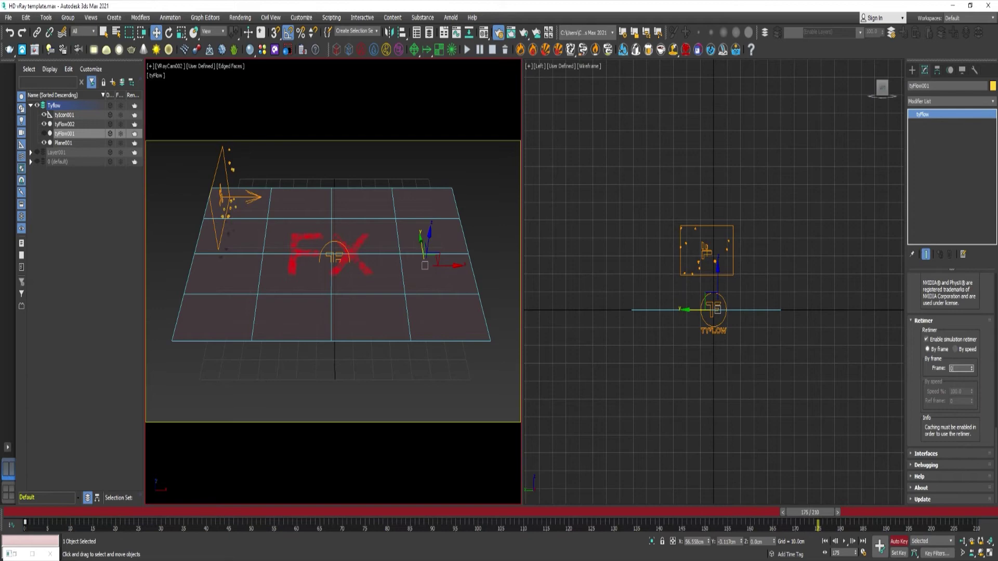
pyautogui.press('Return')
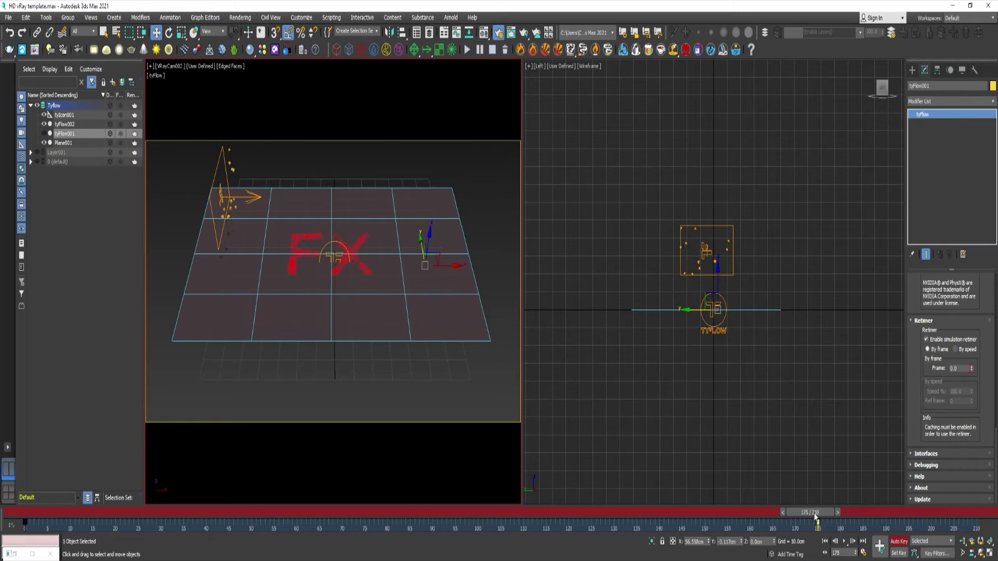
pyautogui.moveTo(816, 519); pyautogui.dragTo(442, 520)
# Reopen the tyFlow002 editor, reset its simulation, and scrub from frame 62 to 170
pyautogui.press('w')
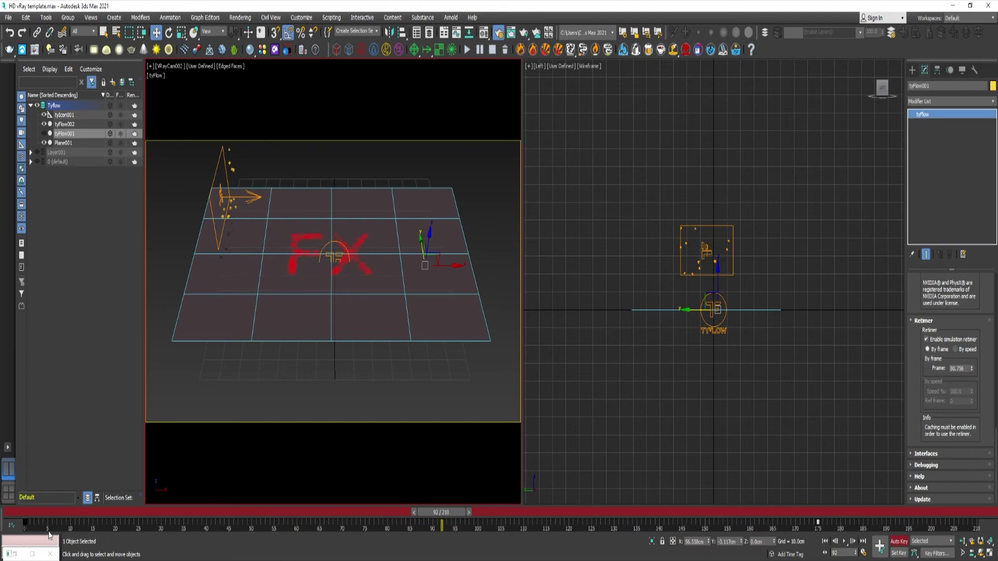
pyautogui.hotkey('alt', 't')
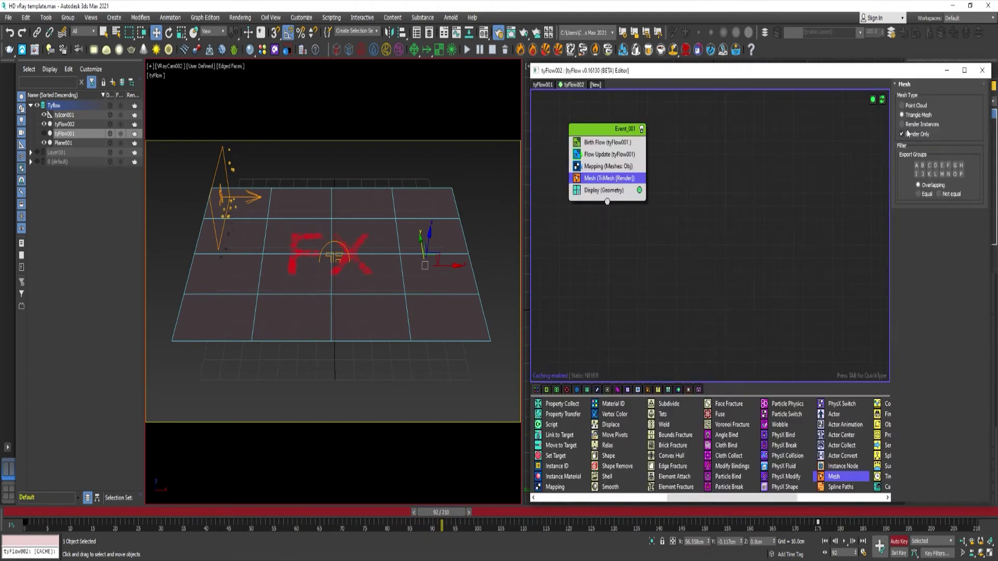
pyautogui.click(882, 100)
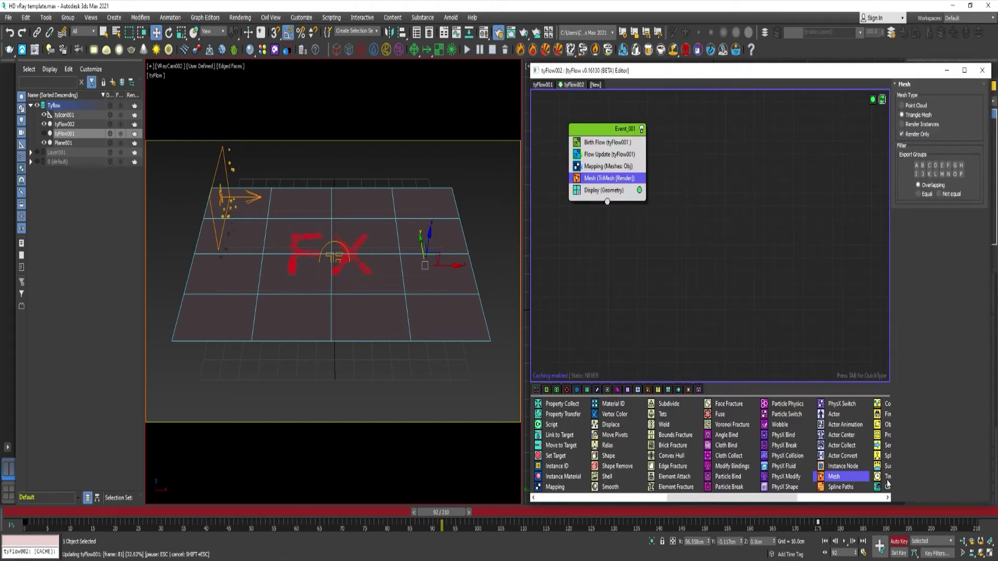
pyautogui.moveTo(437, 514); pyautogui.dragTo(28, 516)
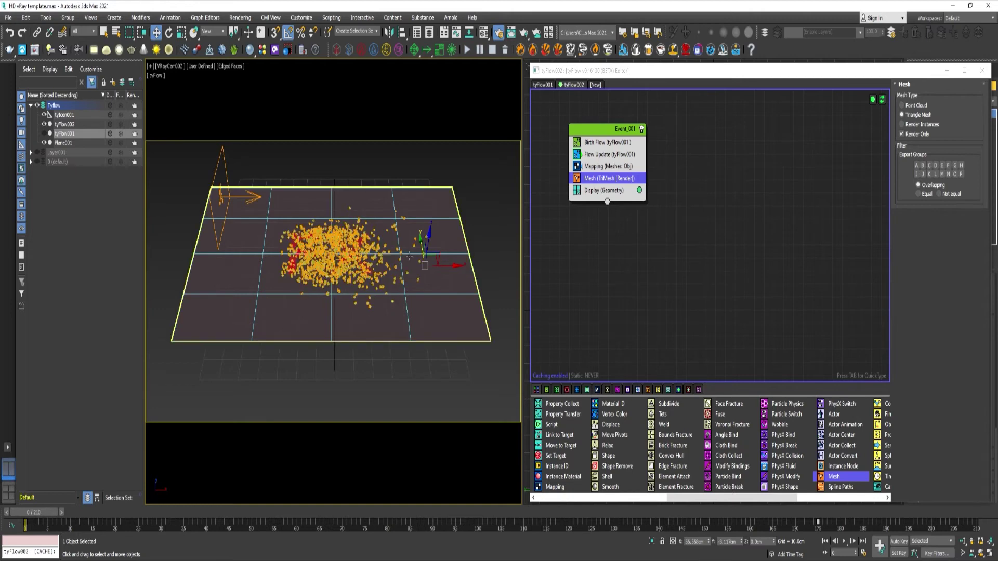
pyautogui.moveTo(37, 516); pyautogui.dragTo(818, 520)
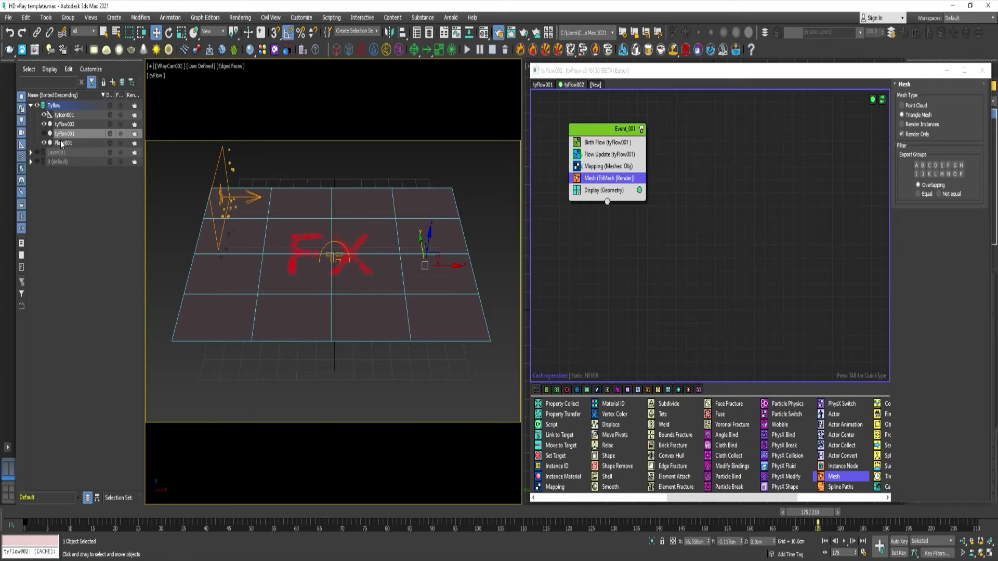
# Enable tyFlow002's simulation retimer and, with Auto Key on, key its Frame to 175
pyautogui.click(65, 124)
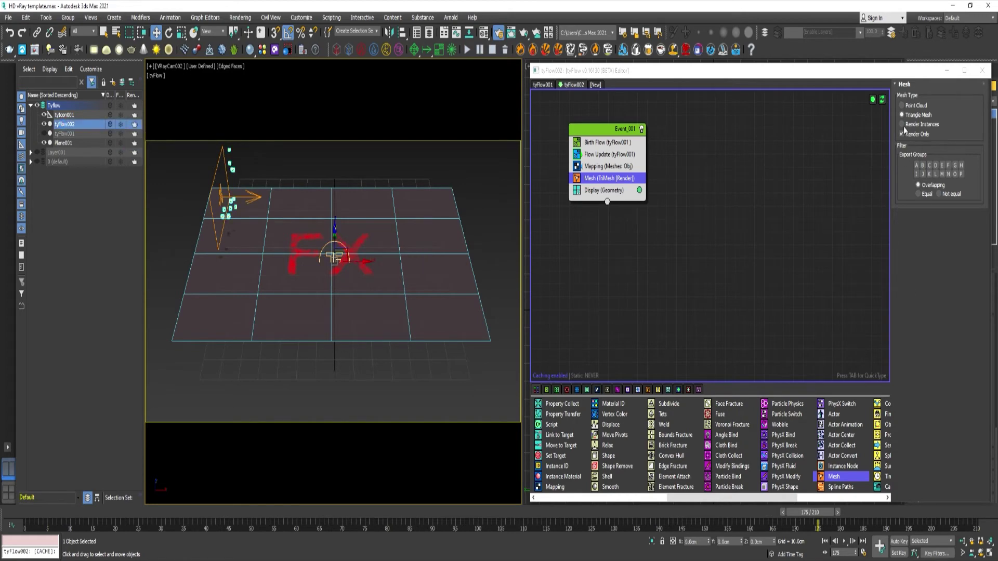
pyautogui.click(948, 70)
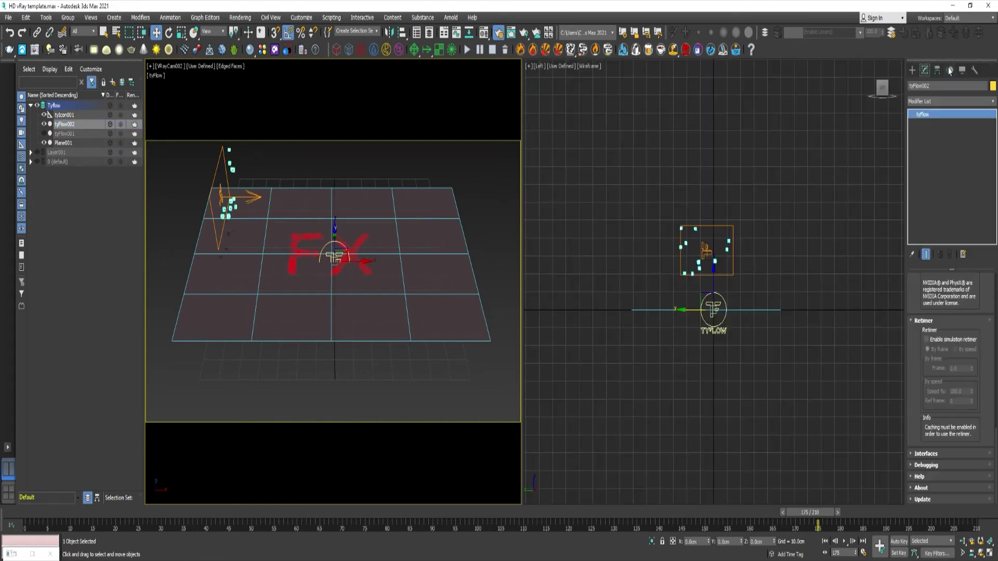
pyautogui.click(926, 339)
pyautogui.click(901, 544)
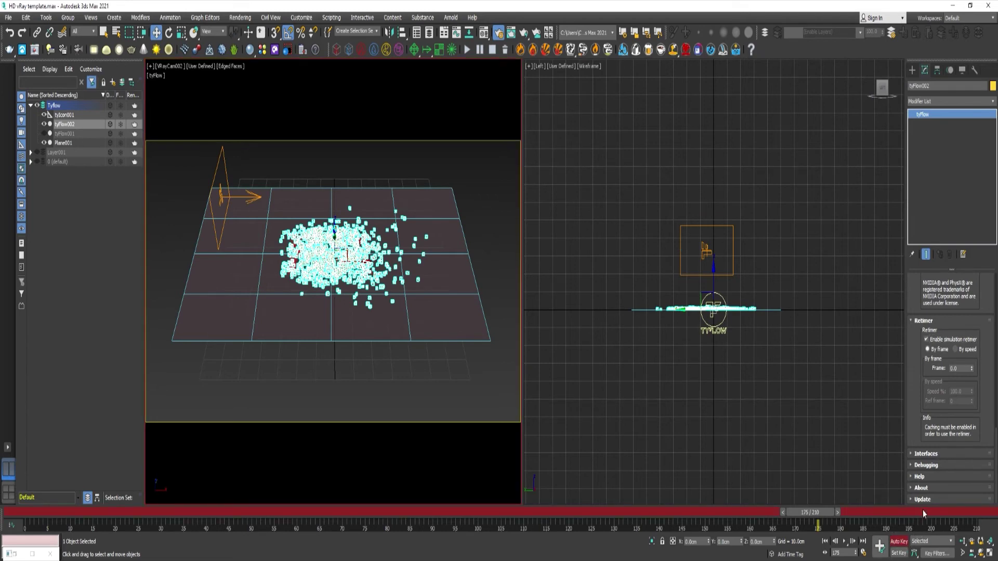
pyautogui.doubleClick(953, 369)
pyautogui.write('175')
pyautogui.press('Return')
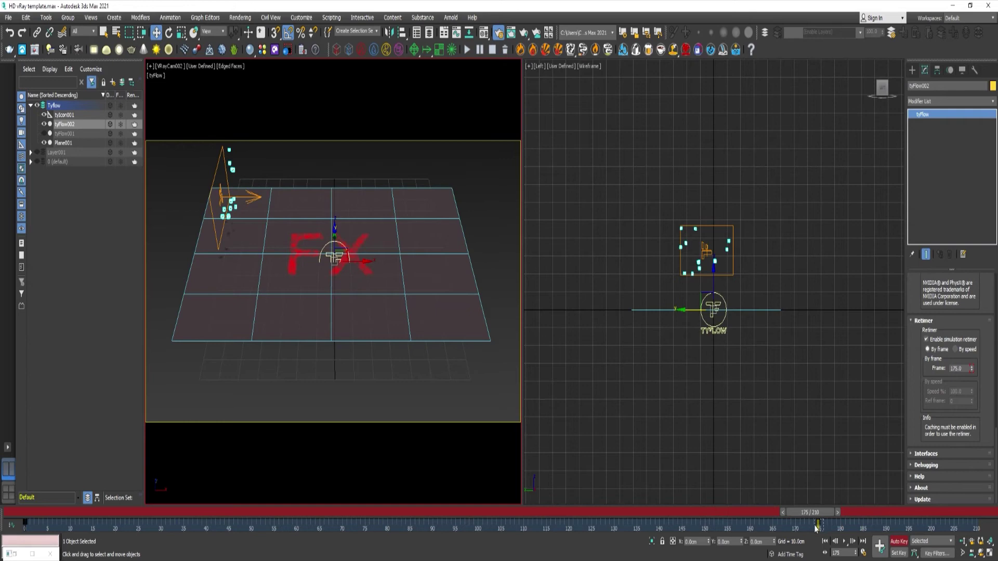
# Move that key to frame 1, key Retimer Frame 0 at frame 175, and turn Auto Key off
pyautogui.moveTo(816, 528); pyautogui.dragTo(26, 529)
pyautogui.doubleClick(965, 367)
pyautogui.write('0')
pyautogui.press('Return')
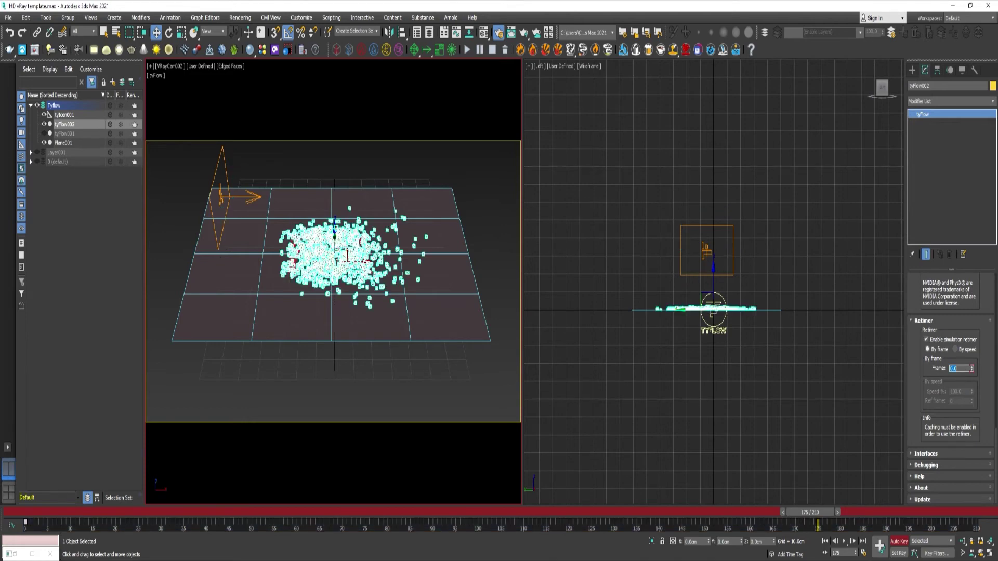
pyautogui.click(904, 541)
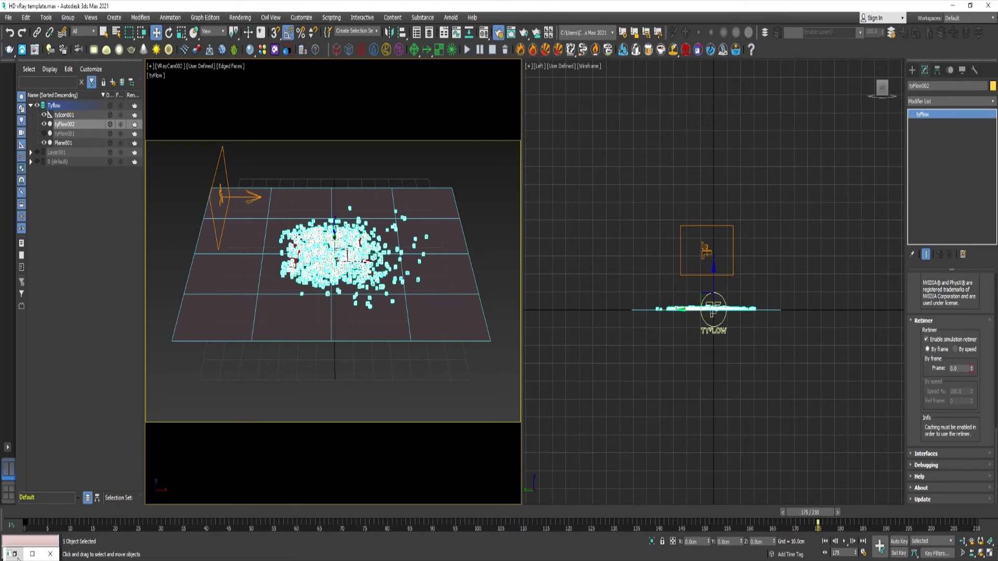
# Close the flow editor and scrub the timeline back to about frame 78
pyautogui.click(947, 70)
pyautogui.moveTo(817, 517); pyautogui.dragTo(342, 542)
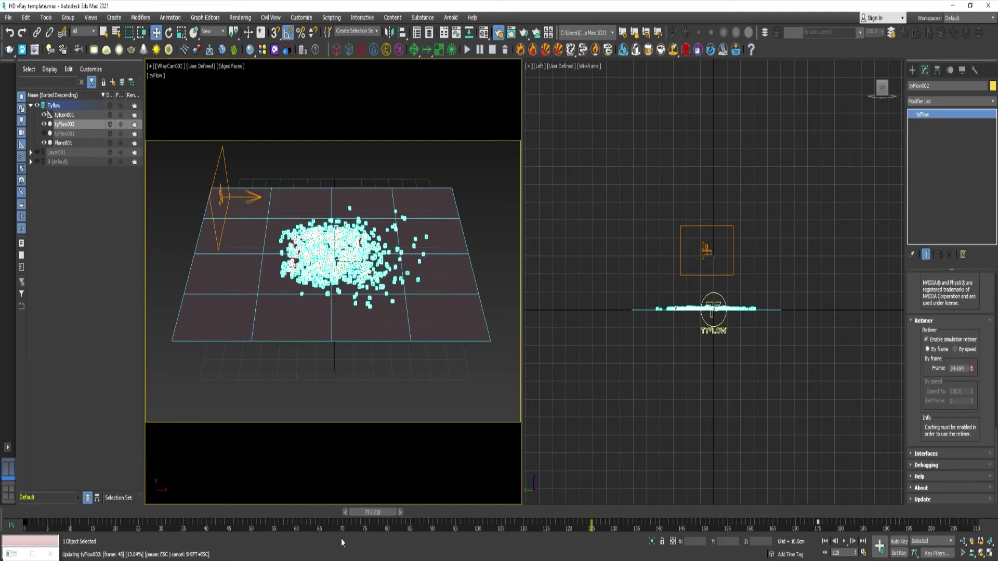
pyautogui.moveTo(214, 540); pyautogui.dragTo(378, 507)
pyautogui.press('w')
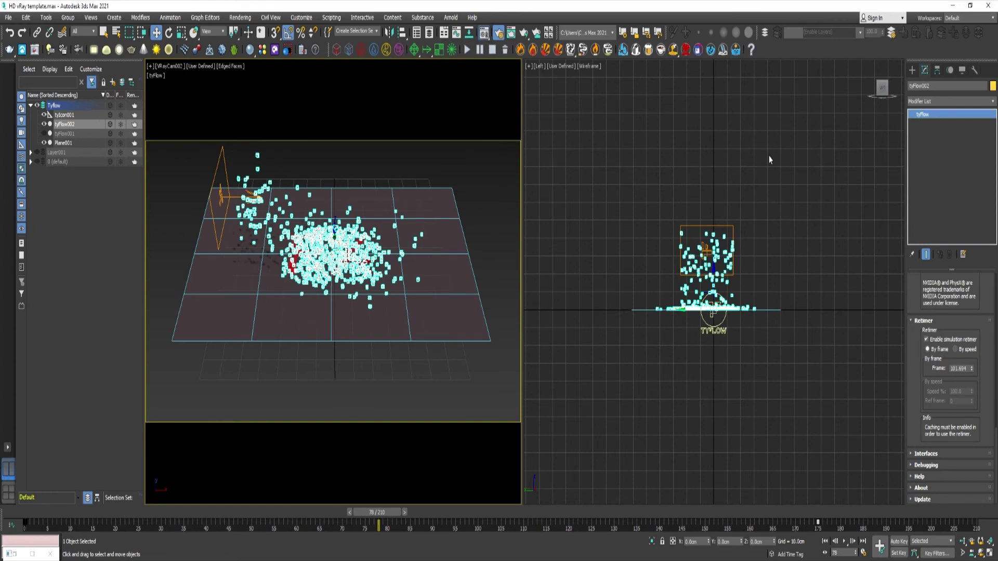
# After briefly opening the Material Editor, hide Plane001 and reopen the tyFlow editor with Shift+Q
pyautogui.press('m')
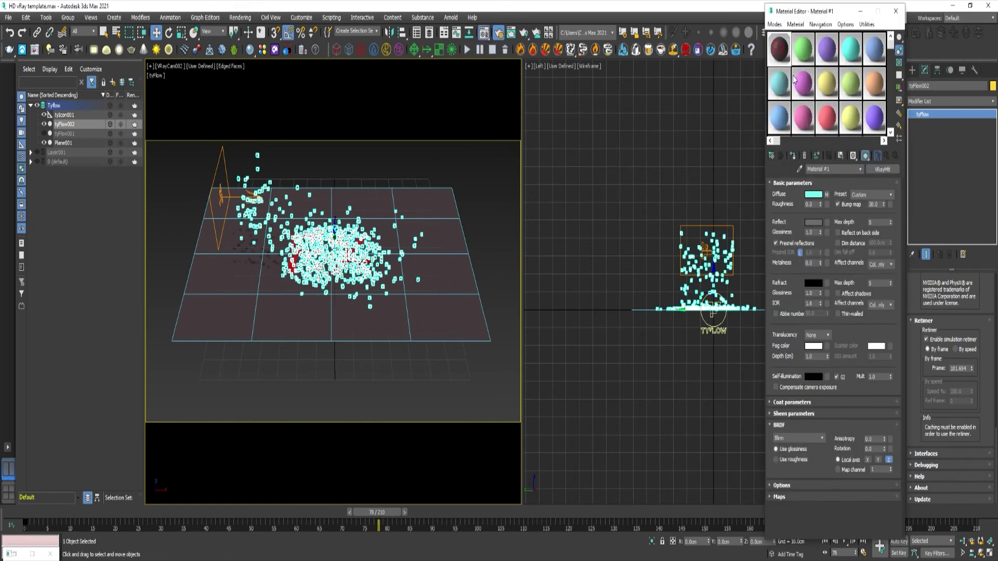
pyautogui.click(896, 11)
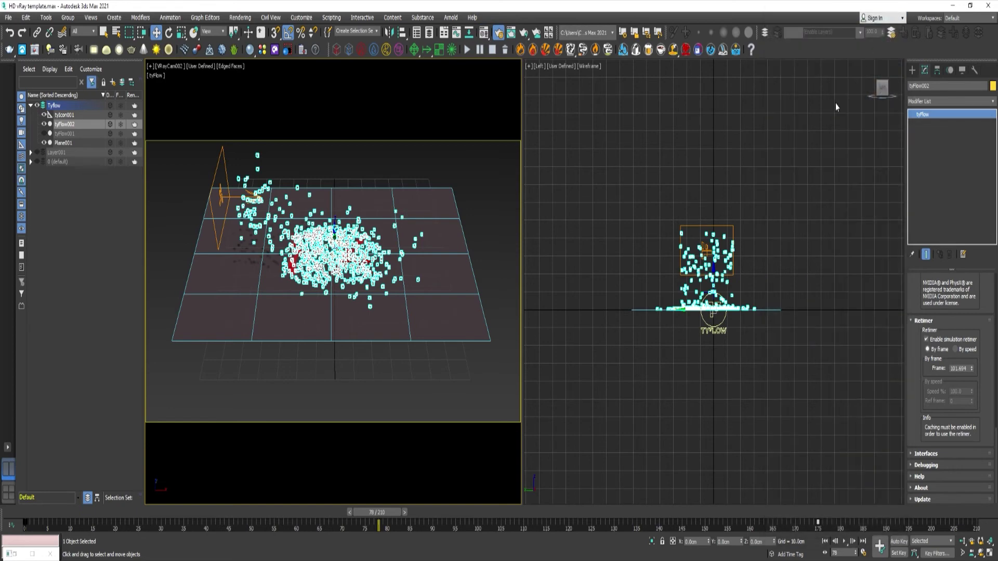
pyautogui.click(44, 143)
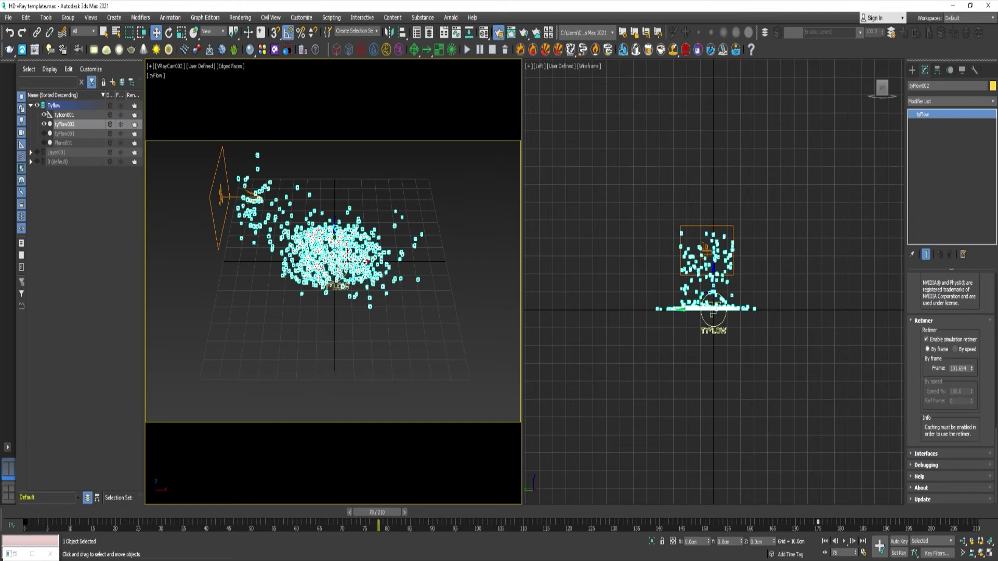
pyautogui.hotkey('shift', 'q')
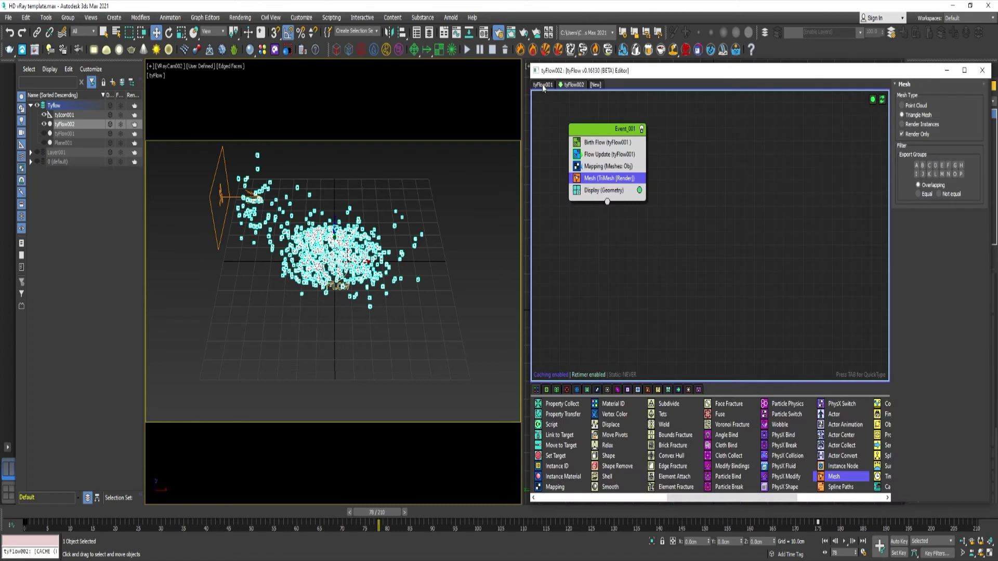
# Set tyFlow001's Birth Total to 5500 and scrub to frame 114 to check the denser cloud
pyautogui.click(543, 85)
pyautogui.doubleClick(961, 127)
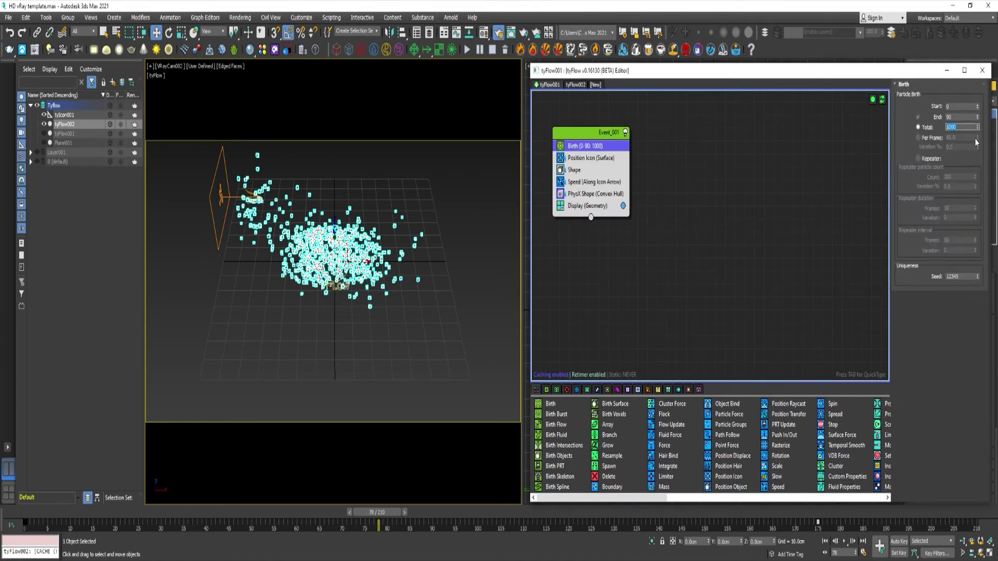
pyautogui.write('55')
pyautogui.press('Return')
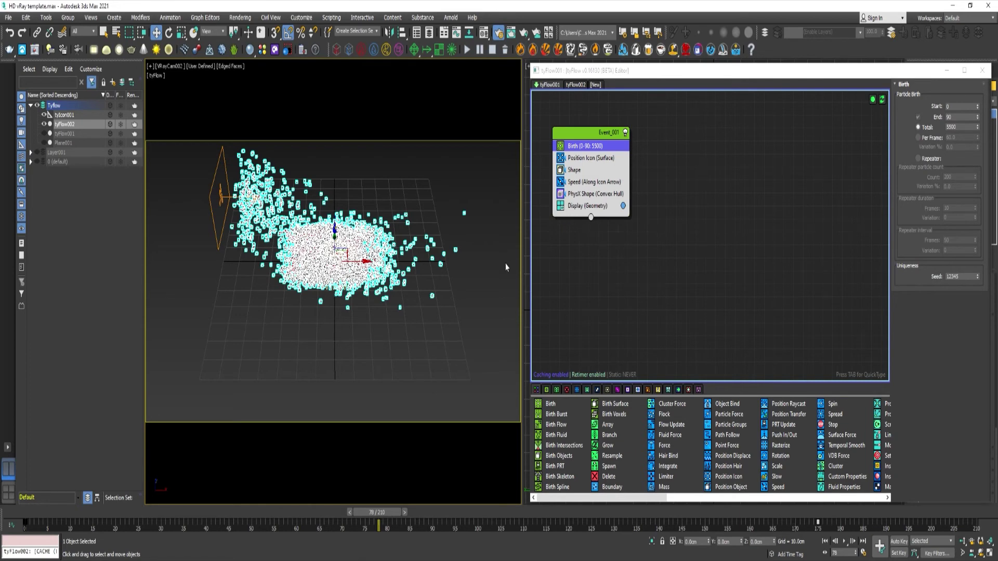
pyautogui.moveTo(351, 513); pyautogui.dragTo(470, 481)
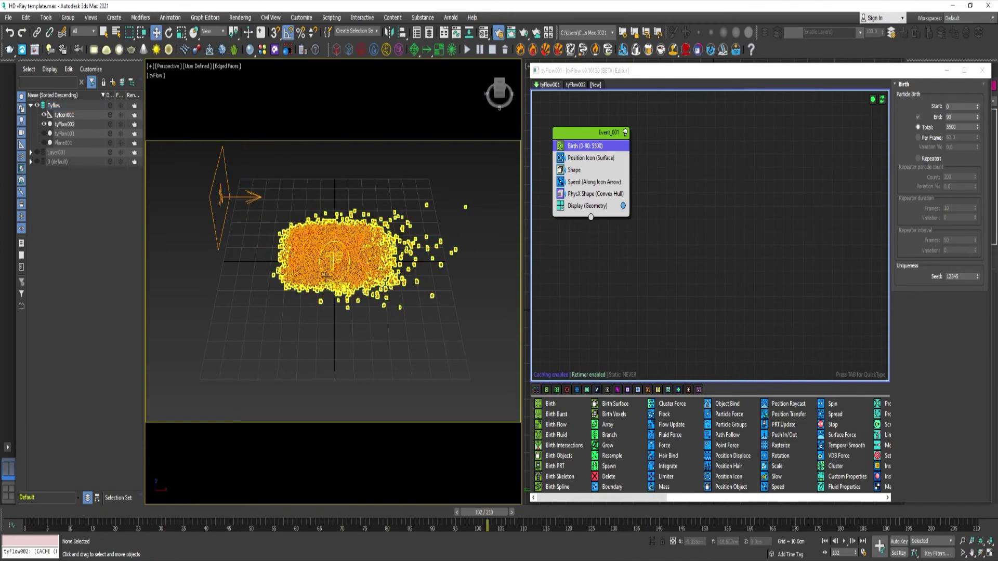
pyautogui.scroll(6, 324, 276)
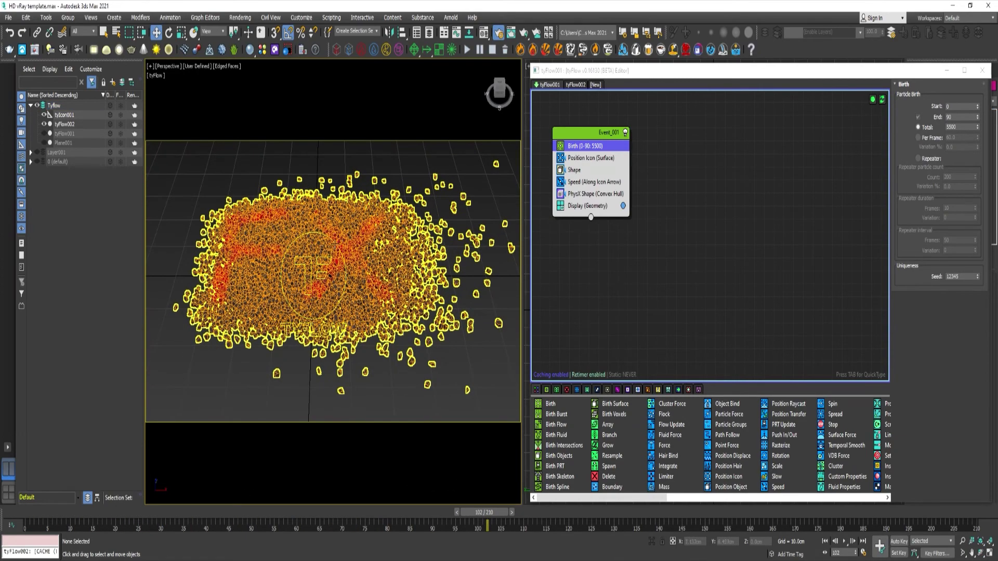
pyautogui.moveTo(484, 512); pyautogui.dragTo(569, 489)
pyautogui.press('w')
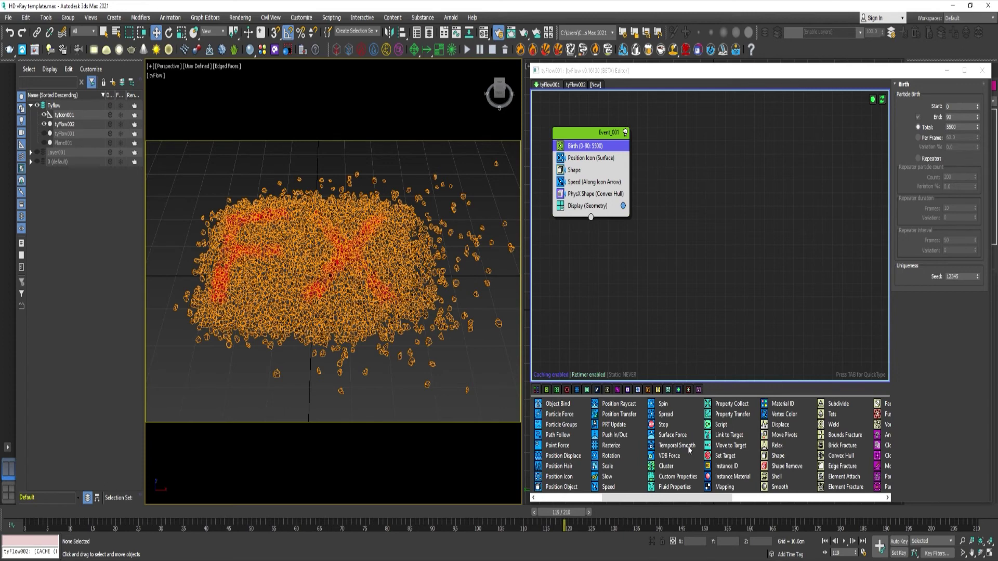
# Add a Property Test checking Velocity Magnitude with a threshold Value of 0.018
pyautogui.scroll(-3, 689, 450)
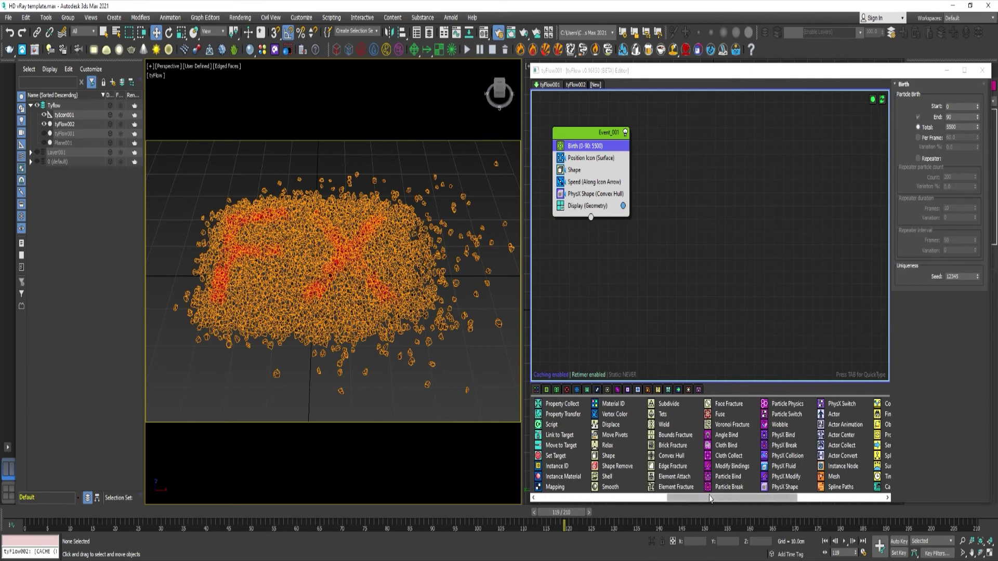
pyautogui.scroll(-3, 738, 471)
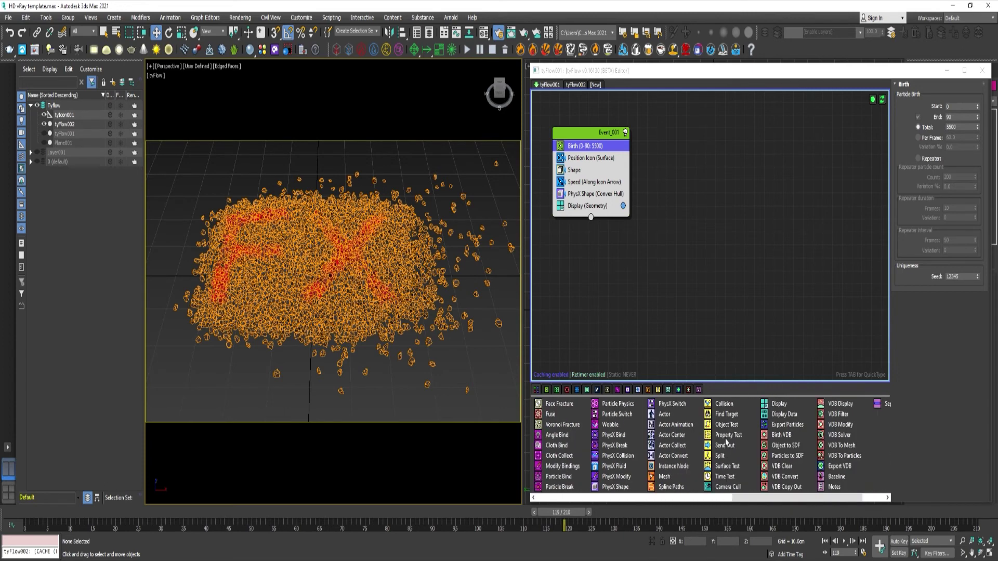
pyautogui.moveTo(728, 436); pyautogui.dragTo(678, 276)
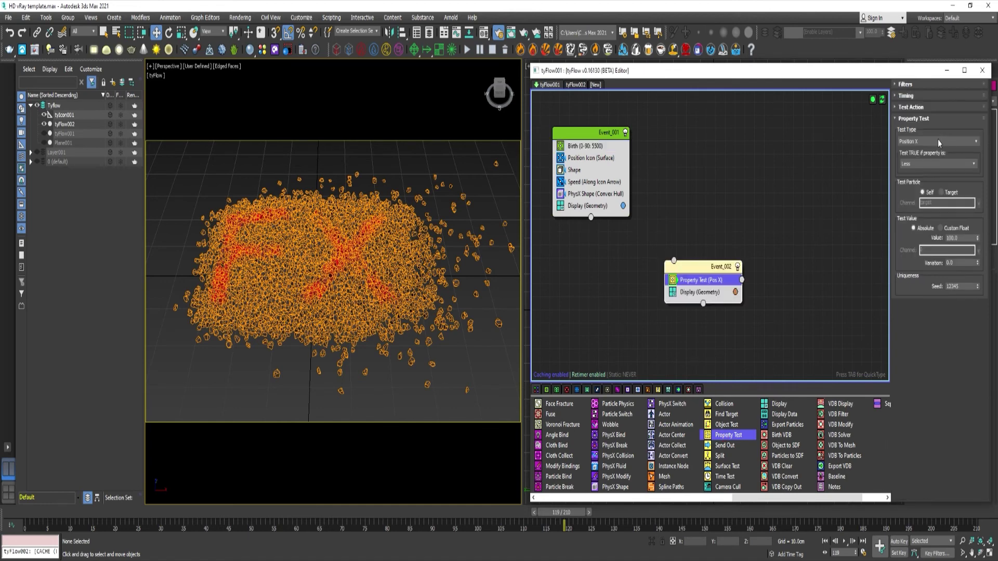
pyautogui.click(939, 142)
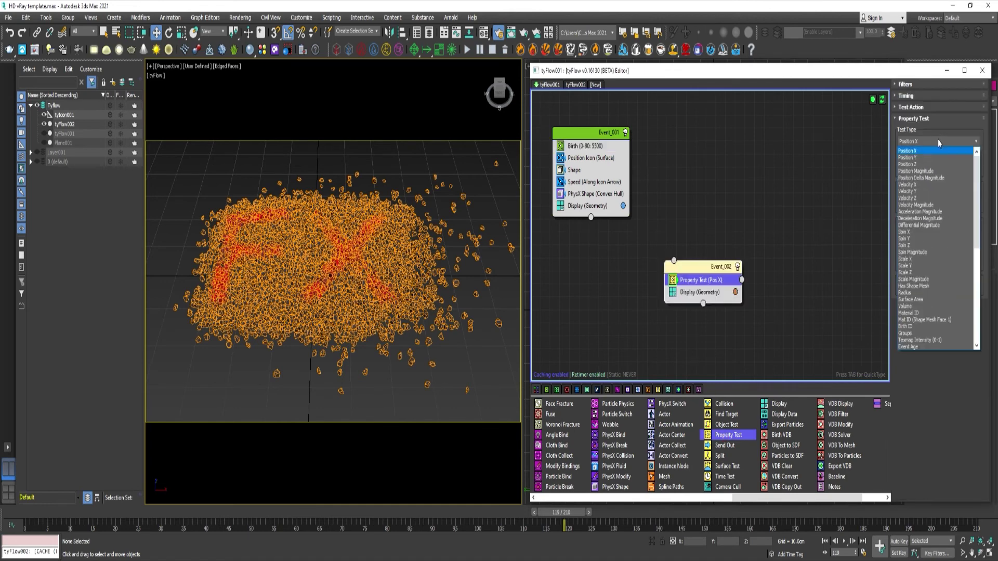
pyautogui.click(931, 206)
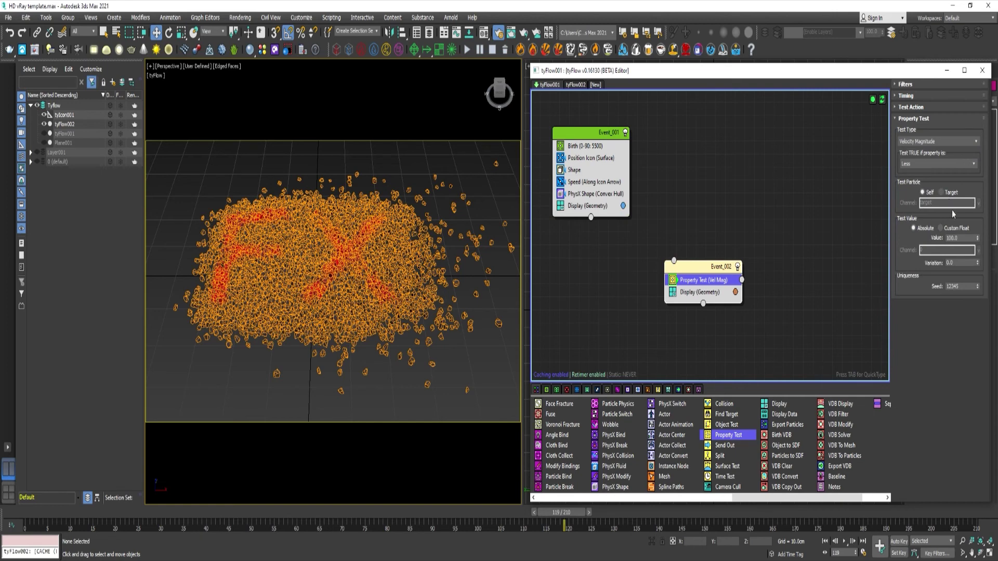
pyautogui.moveTo(960, 237); pyautogui.dragTo(936, 242)
pyautogui.write('0')
pyautogui.press('Return')
# Create Event_003 with a PhysX Switch set to Kinematic and a Stop operator
pyautogui.moveTo(710, 392); pyautogui.dragTo(783, 324)
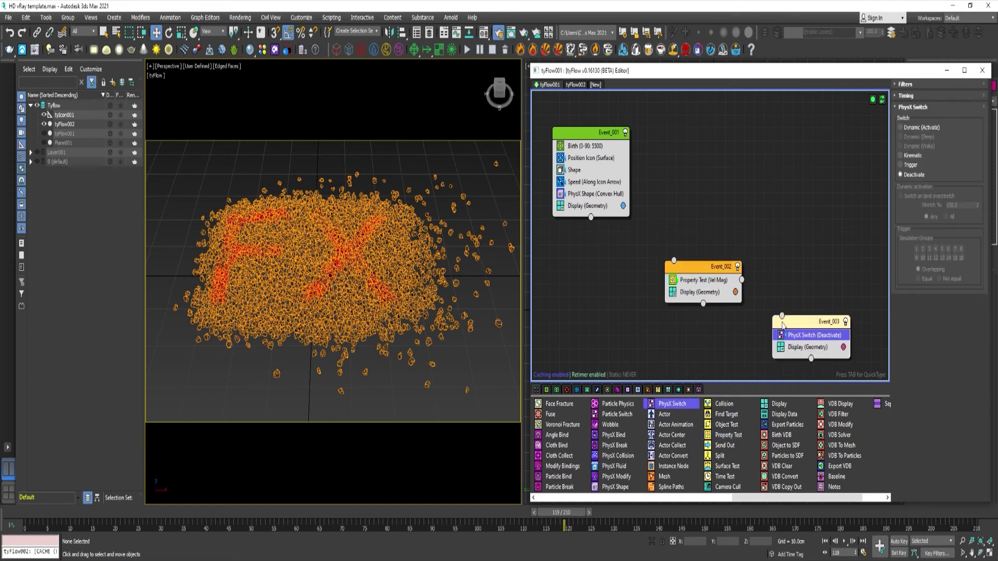
pyautogui.click(914, 157)
pyautogui.hscroll(-5, 661, 422)
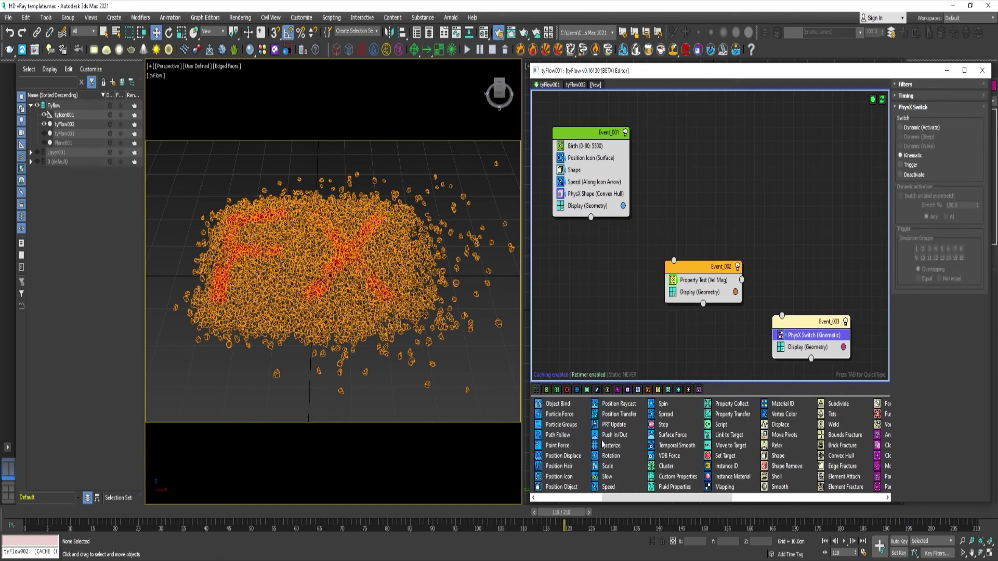
pyautogui.moveTo(662, 423); pyautogui.dragTo(743, 283)
pyautogui.hscroll(5, 707, 460)
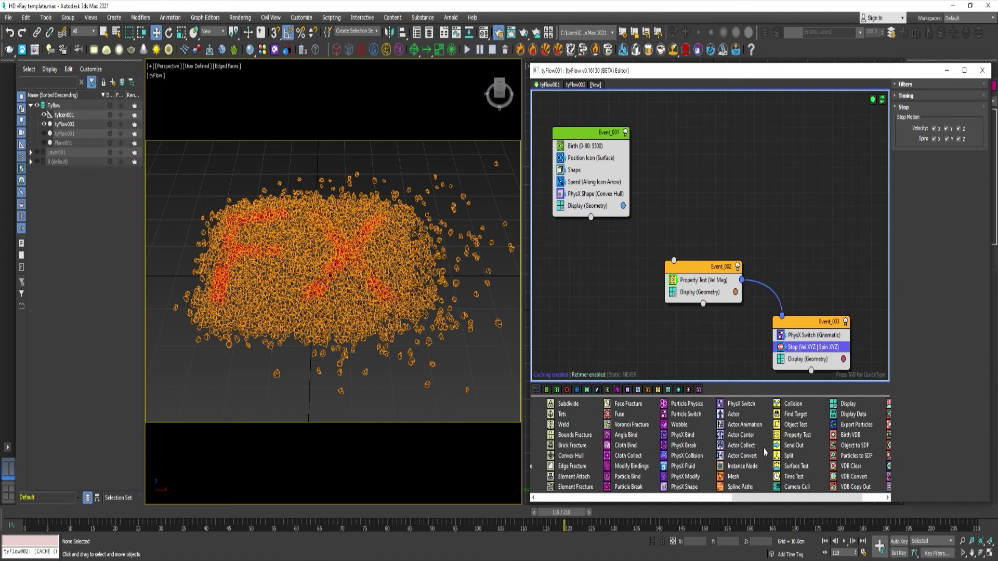
# Add a Send Out to Event_001 and move the Convex Hull PhysX Shape into Event_002
pyautogui.moveTo(668, 446); pyautogui.dragTo(582, 209)
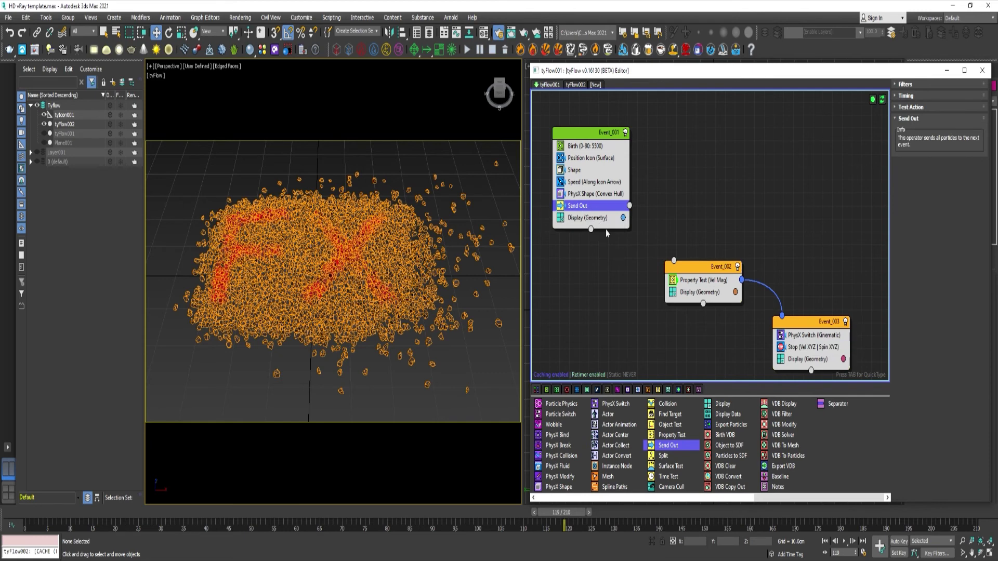
pyautogui.moveTo(592, 194); pyautogui.dragTo(630, 193)
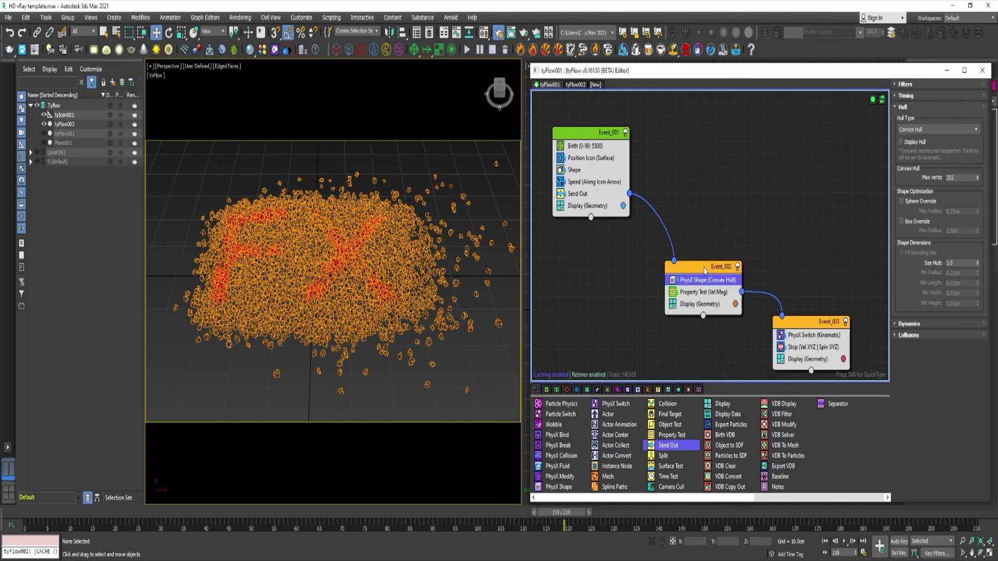
pyautogui.moveTo(702, 269); pyautogui.dragTo(691, 253)
pyautogui.moveTo(566, 513); pyautogui.dragTo(549, 494)
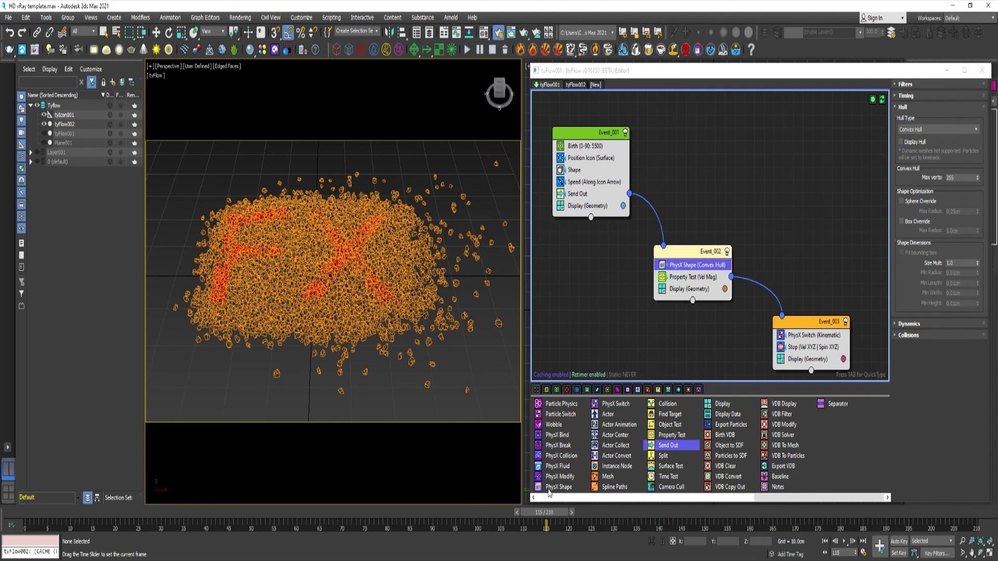
# Change the Property Test Value to 0.019 and scrub back to review the re-simulation
pyautogui.click(733, 266)
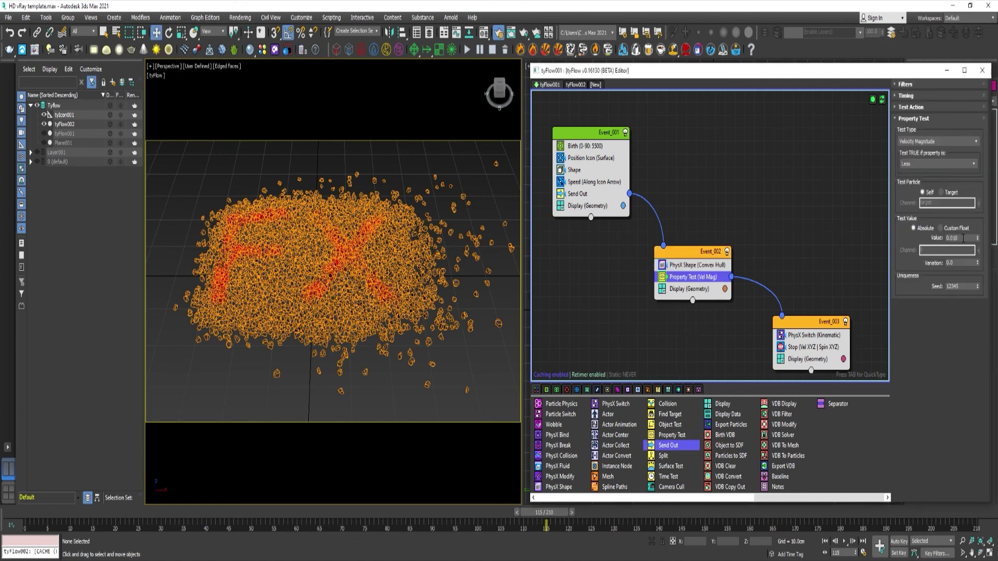
pyautogui.doubleClick(963, 238)
pyautogui.write('0.019')
pyautogui.press('Return')
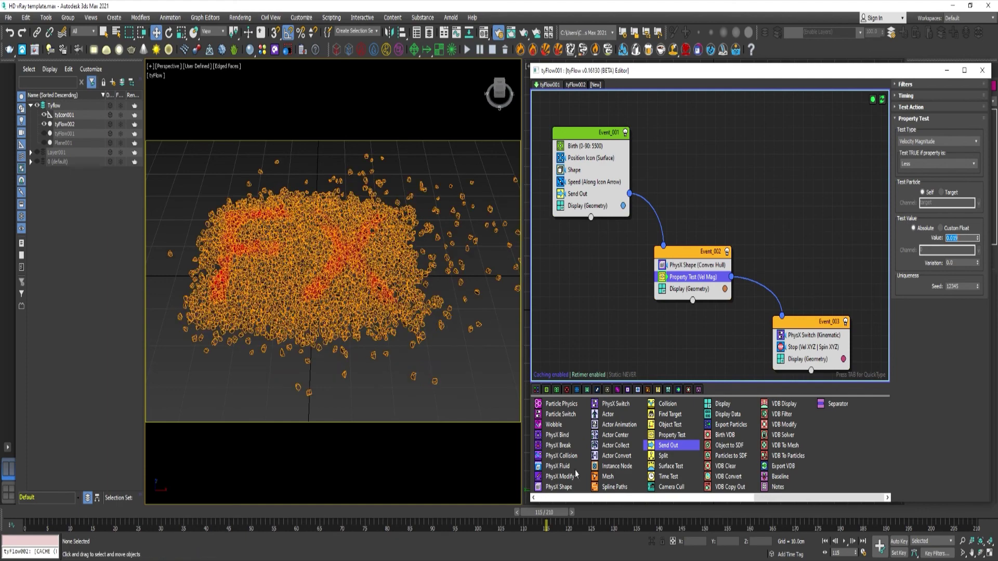
pyautogui.moveTo(546, 513); pyautogui.dragTo(510, 514)
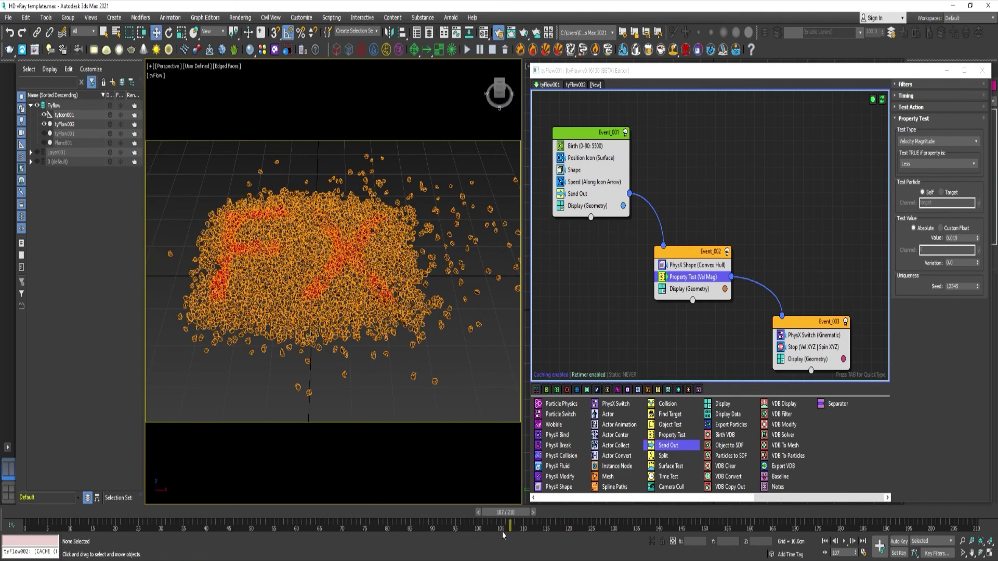